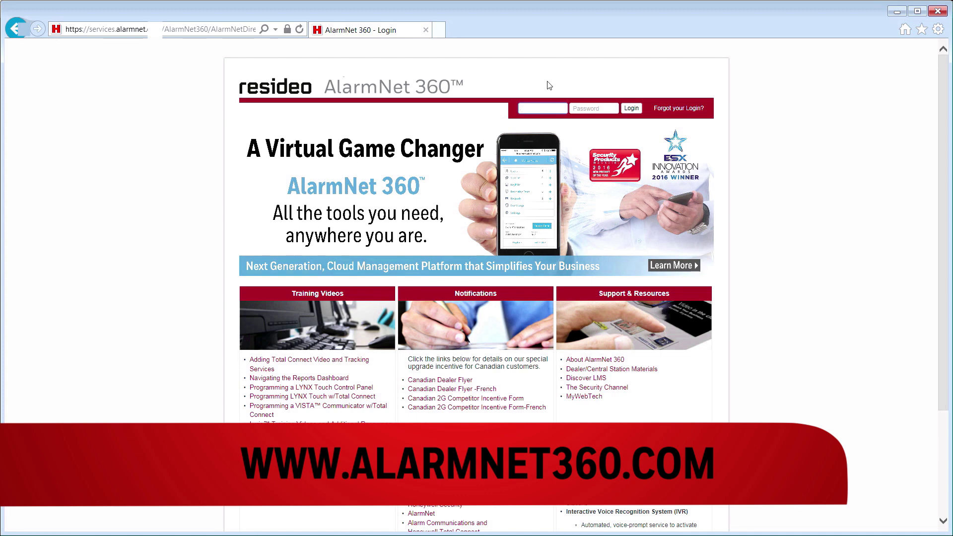
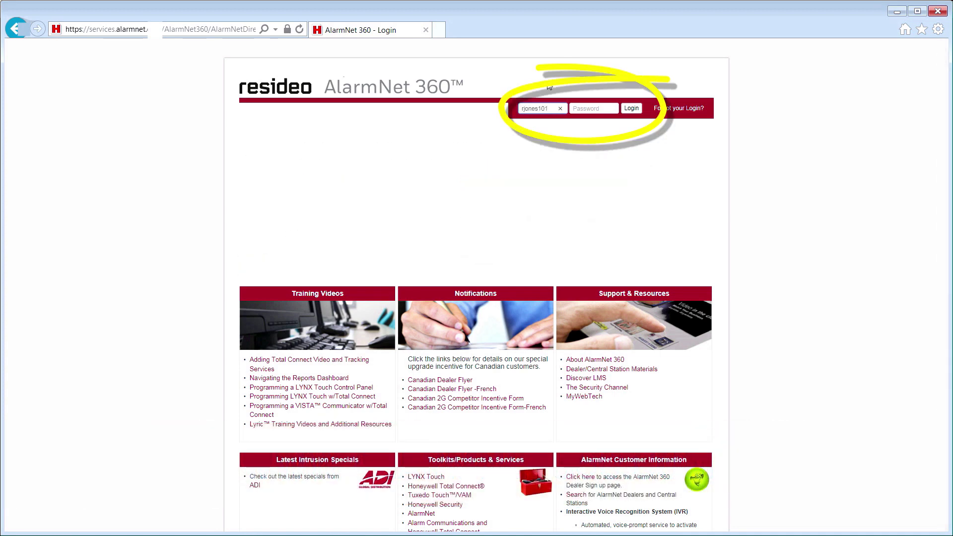
- Enter the dealer account password and log in
{"action": "left_click", "coordinate": [608, 107]}
{"action": "type", "text": "*******"}
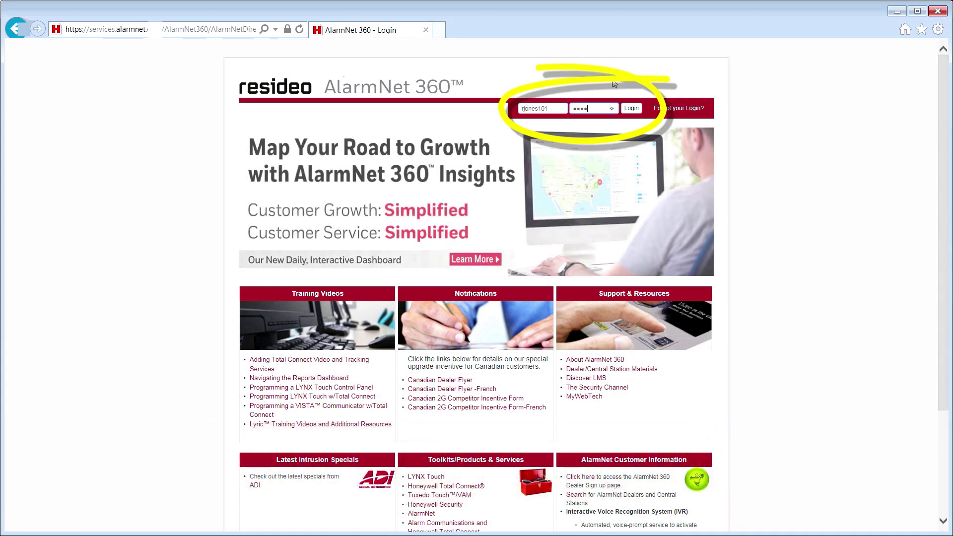
{"action": "type", "text": "***"}
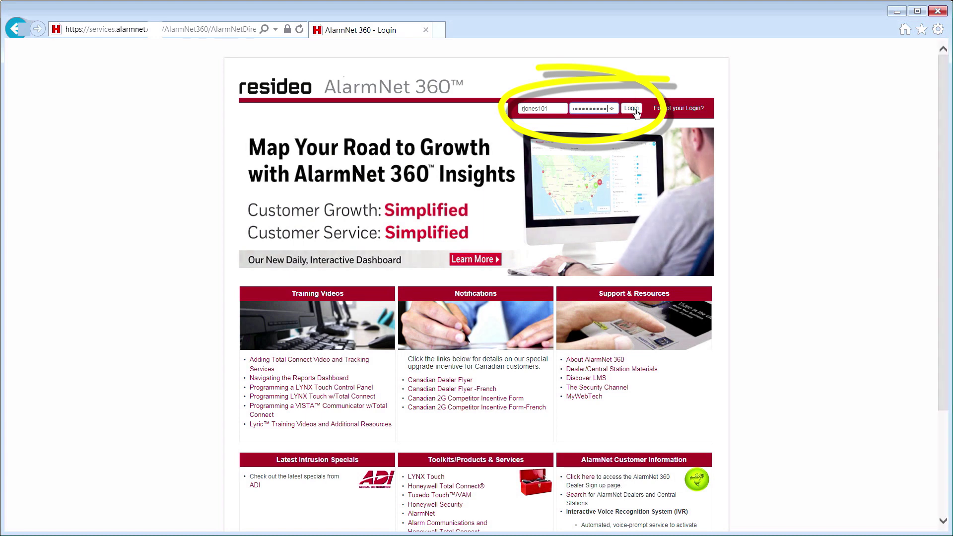
{"action": "left_click", "coordinate": [640, 113]}
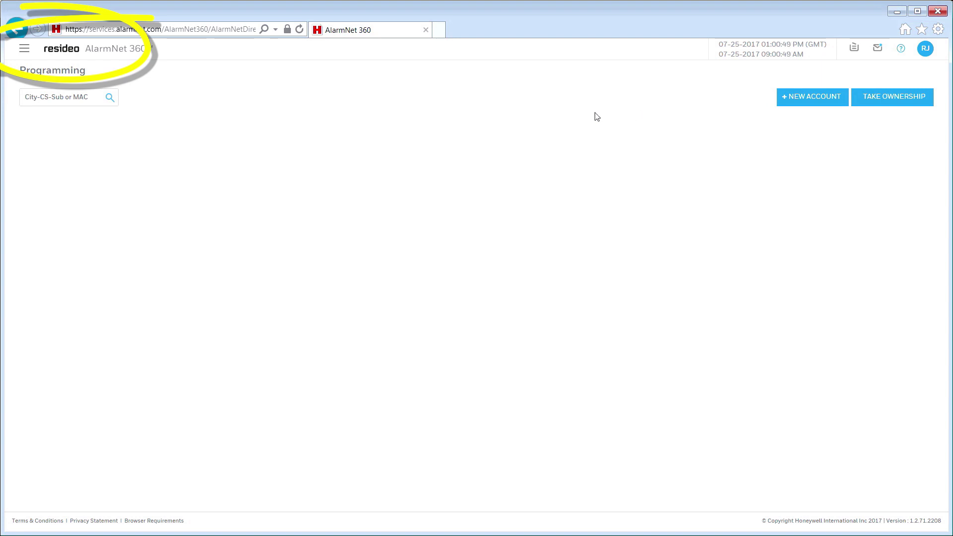
- Go to Devices > Programming and start a + New Account of type LYNX 7000
{"action": "left_click", "coordinate": [28, 51]}
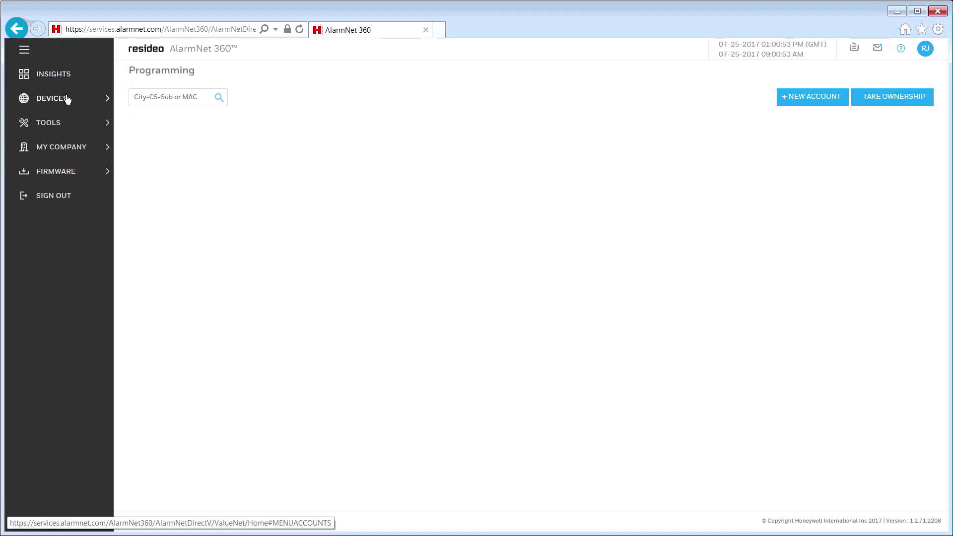
{"action": "left_click", "coordinate": [69, 102]}
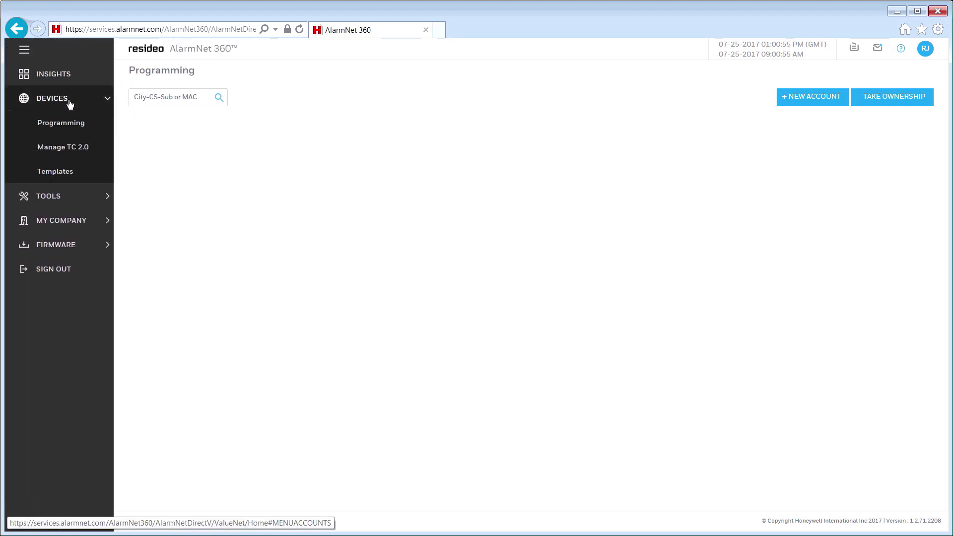
{"action": "left_click", "coordinate": [82, 130]}
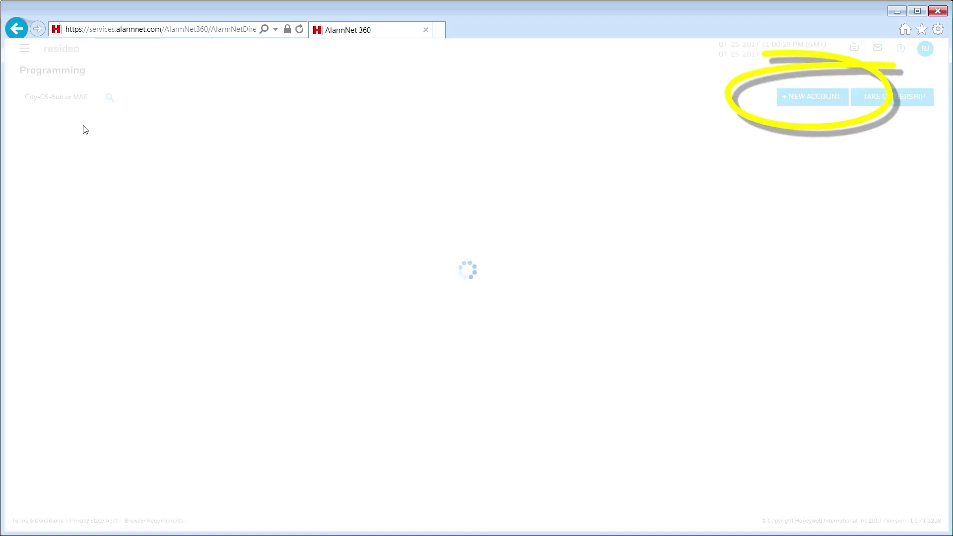
{"action": "left_click", "coordinate": [841, 106]}
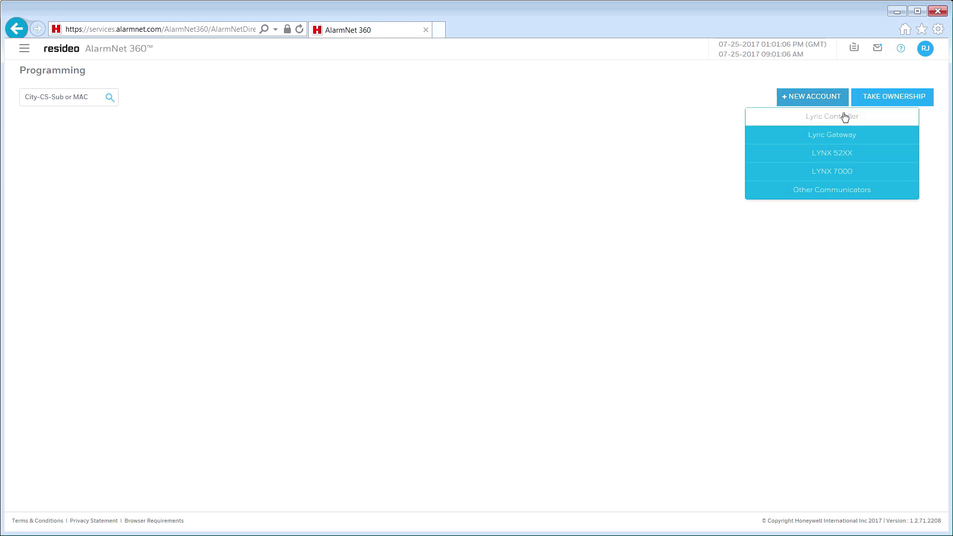
{"action": "left_click", "coordinate": [854, 178]}
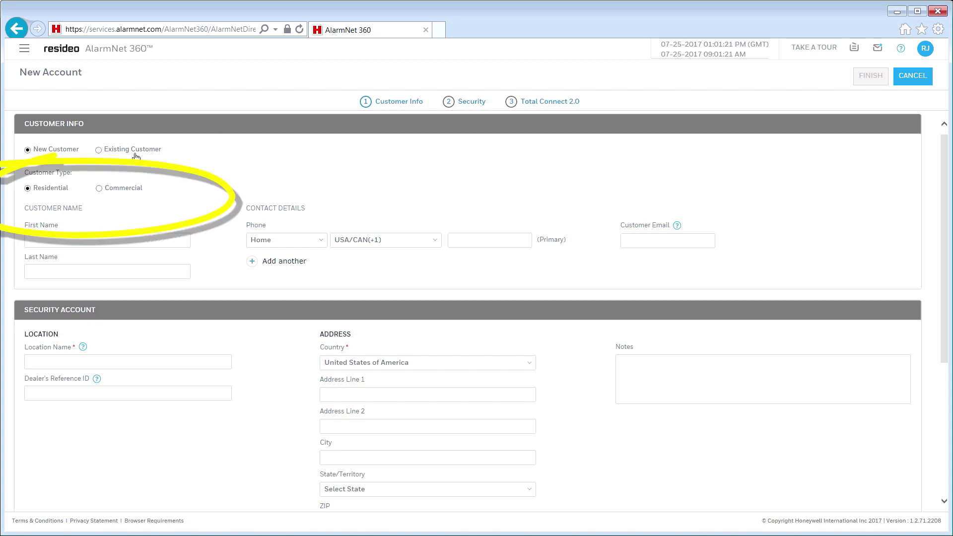
- Enter the customer's first and last name on the Customer Info form
{"action": "left_click", "coordinate": [141, 240]}
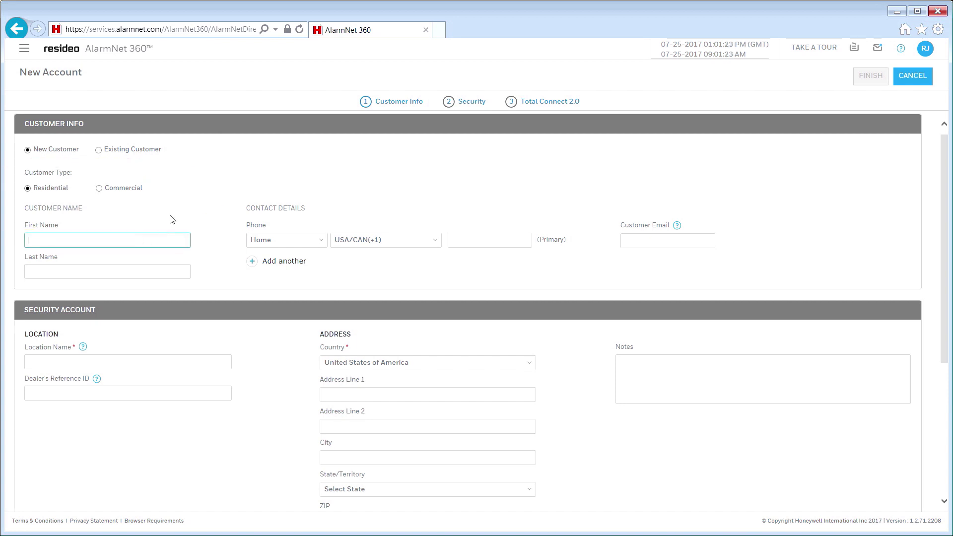
{"action": "left_click", "coordinate": [177, 264]}
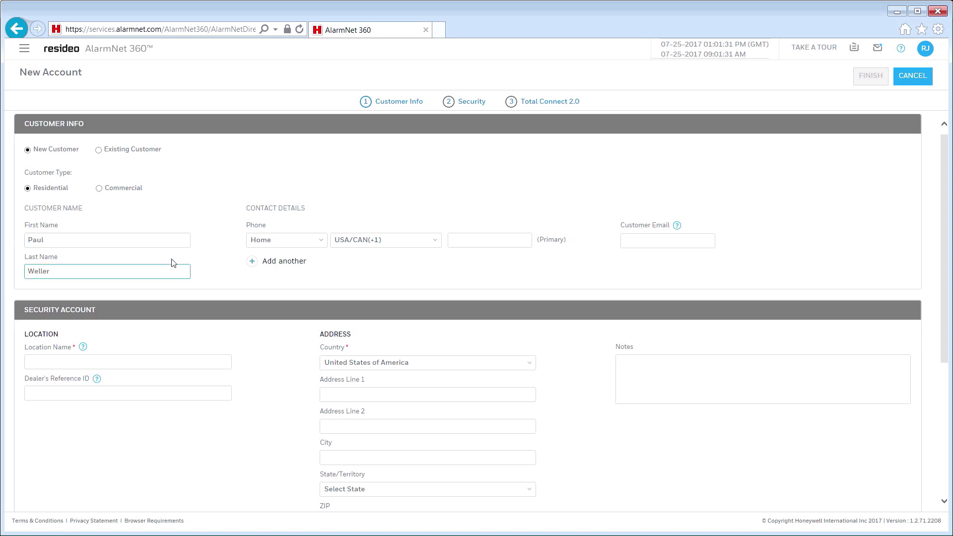
- Keep the phone type Home, then fill in the customer's phone number and e-mail address
{"action": "left_click", "coordinate": [318, 242]}
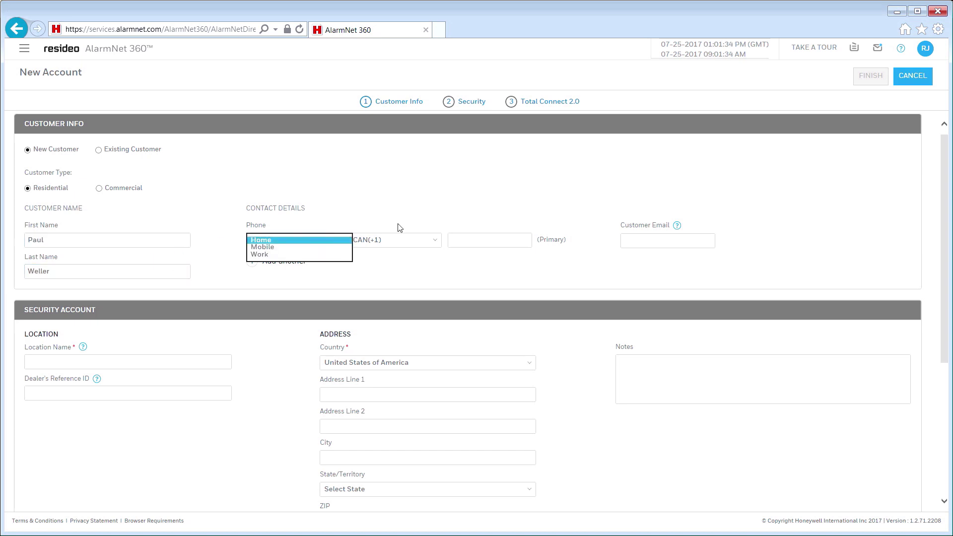
{"action": "left_click", "coordinate": [417, 236]}
{"action": "left_click", "coordinate": [467, 233]}
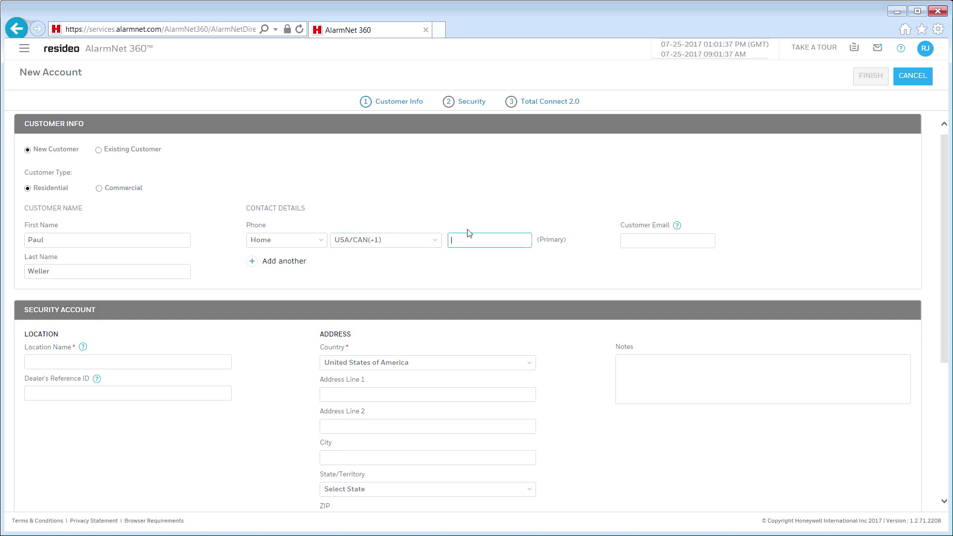
{"action": "type", "text": "5551234567"}
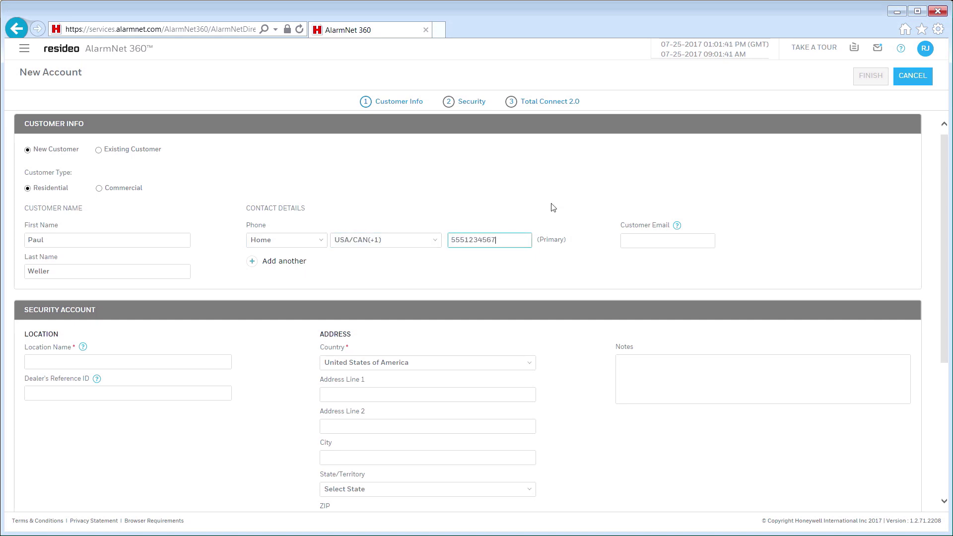
{"action": "left_click", "coordinate": [627, 241]}
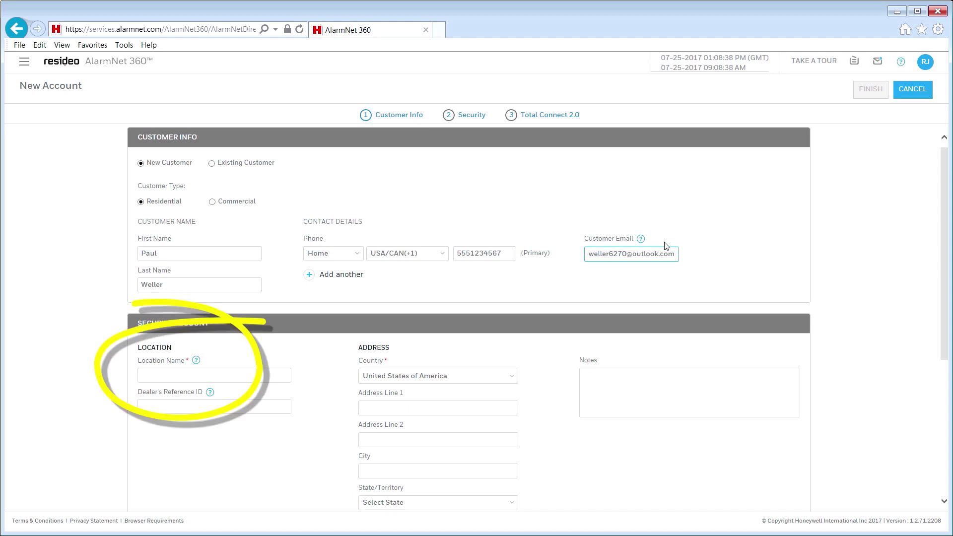
- Give the security account a location name after the customer's home, keeping United States of America as country
{"action": "left_click_drag", "start_coordinate": [947, 245], "coordinate": [947, 346]}
{"action": "left_click", "coordinate": [276, 196]}
{"action": "type", "text": "Weller Home"}
{"action": "left_click", "coordinate": [455, 195]}
{"action": "left_click", "coordinate": [456, 195]}
- Enter the site's street address and city, choose New York as state, and fill in the ZIP
{"action": "left_click", "coordinate": [450, 224]}
{"action": "left_click", "coordinate": [464, 290]}
{"action": "type", "text": "Melville"}
{"action": "left_click", "coordinate": [476, 321]}
{"action": "scroll", "coordinate": [496, 422], "scroll_direction": "down", "scroll_amount": 5}
{"action": "left_click", "coordinate": [545, 381]}
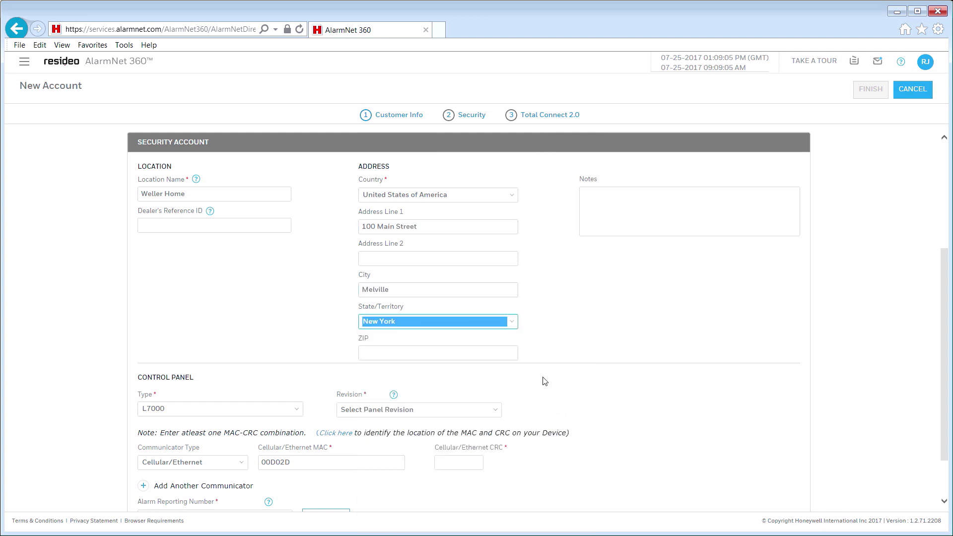
{"action": "key", "text": "Tab"}
{"action": "type", "text": "11747"}
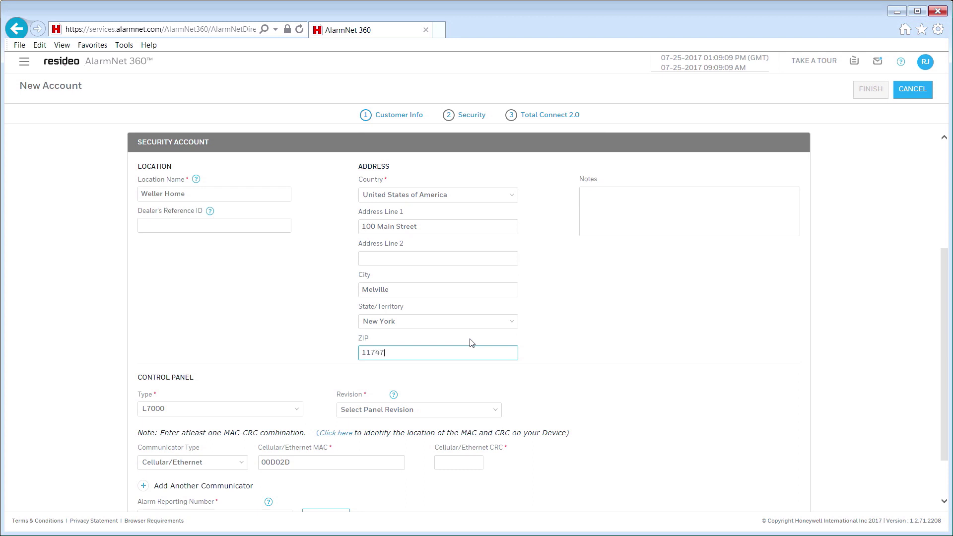
{"action": "left_click_drag", "start_coordinate": [946, 320], "coordinate": [946, 355]}
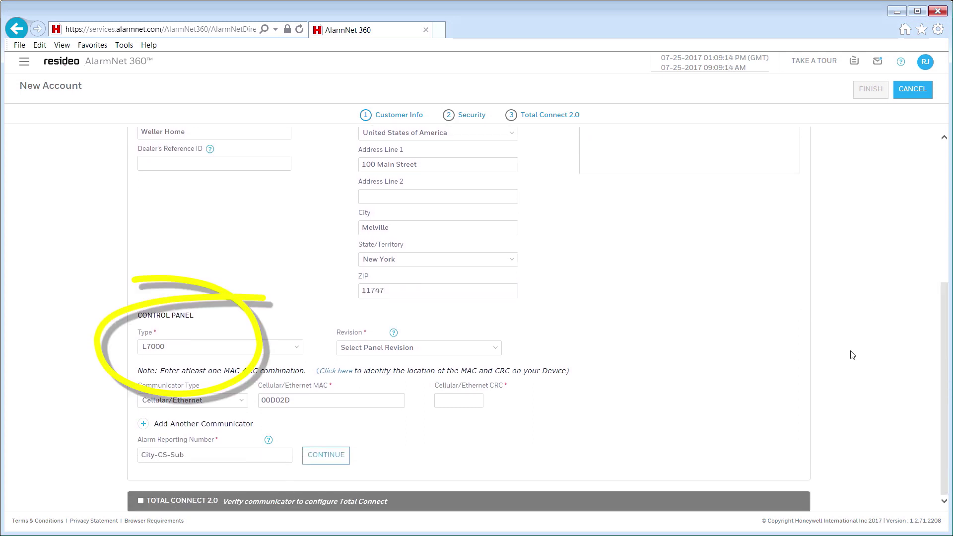
- Set the control panel type to L7000 with revision Rev 7
{"action": "left_click", "coordinate": [299, 349]}
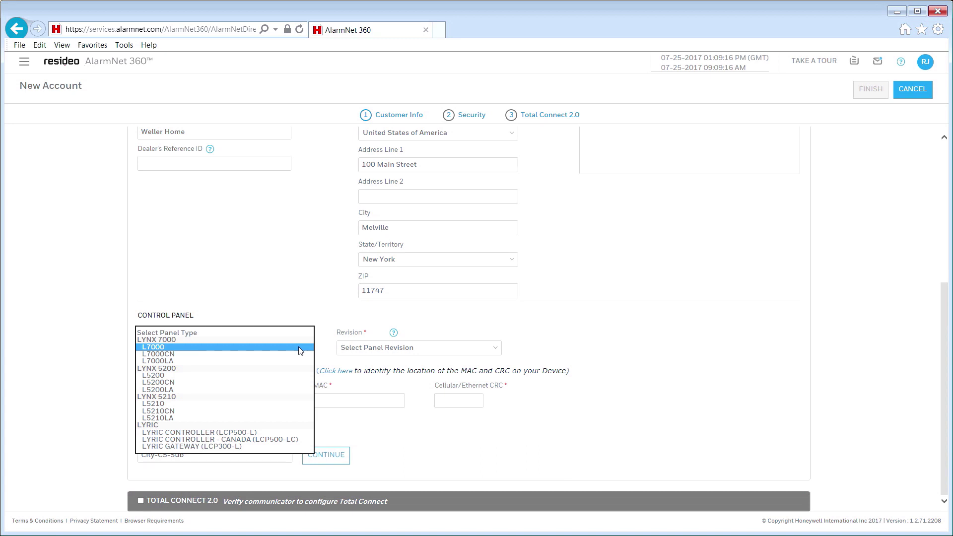
{"action": "left_click", "coordinate": [300, 350]}
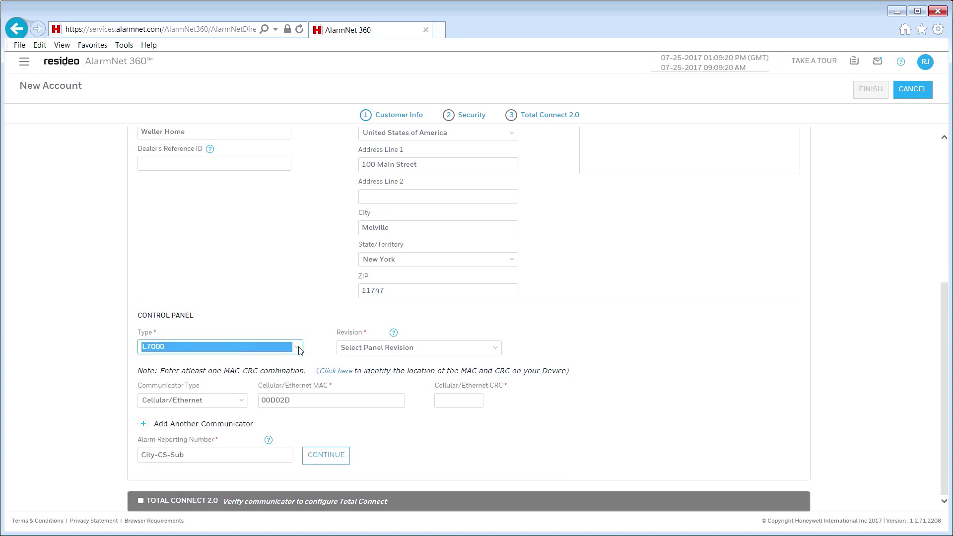
{"action": "left_click", "coordinate": [497, 352]}
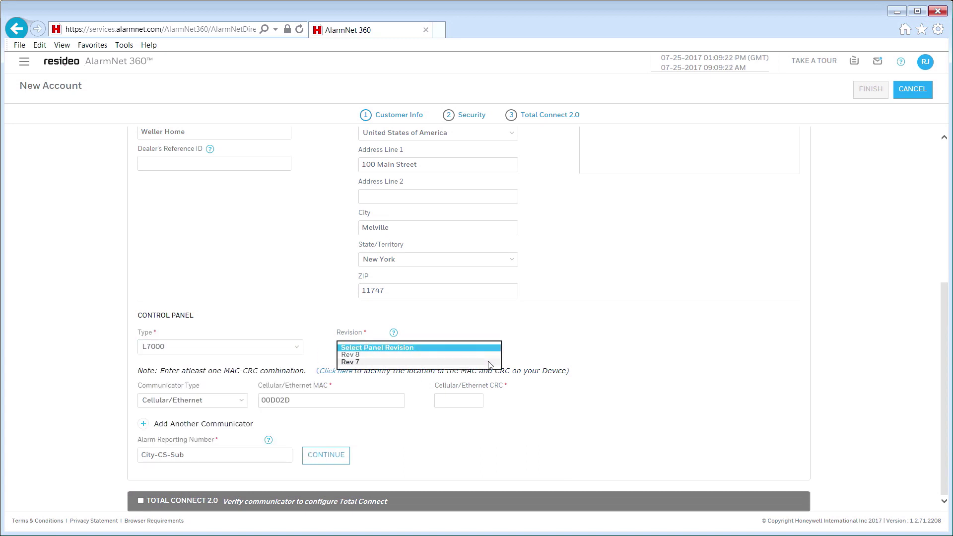
{"action": "left_click", "coordinate": [490, 365]}
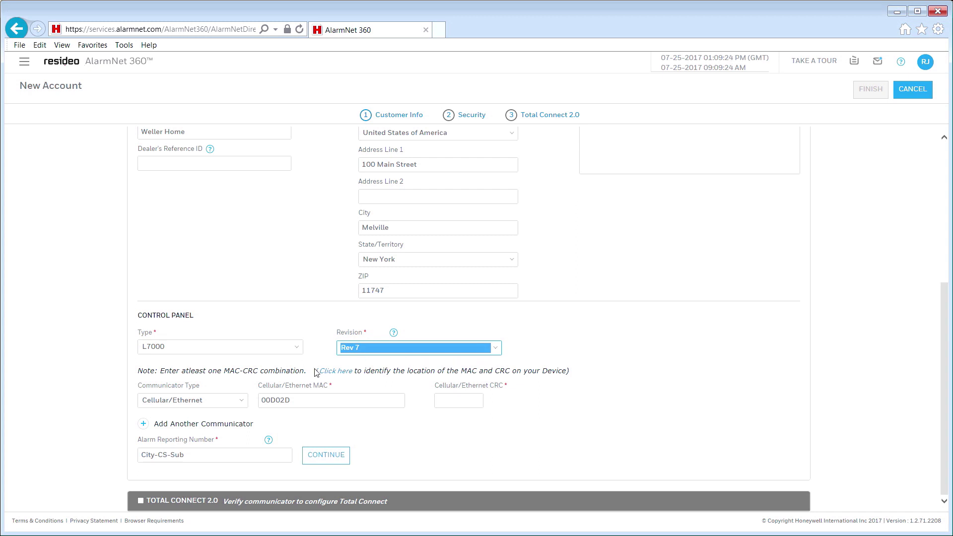
- Choose a WiFi communicator with MAC 00D02D7cd816 and CRC 3895, then enter the alarm reporting number
{"action": "left_click", "coordinate": [242, 401]}
{"action": "left_click", "coordinate": [240, 408]}
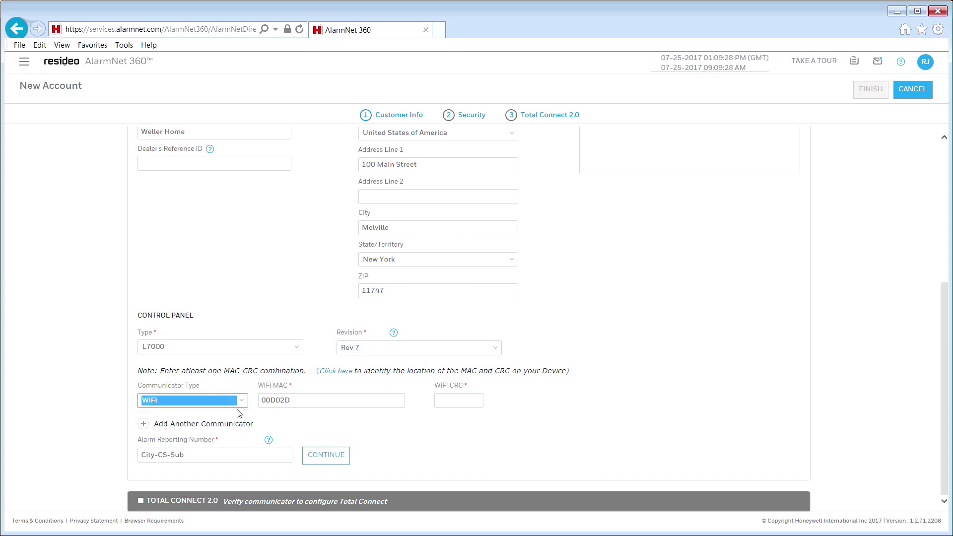
{"action": "left_click", "coordinate": [312, 405]}
{"action": "type", "text": "7cd816"}
{"action": "key", "text": "Tab"}
{"action": "type", "text": "3895"}
{"action": "key", "text": "Tab"}
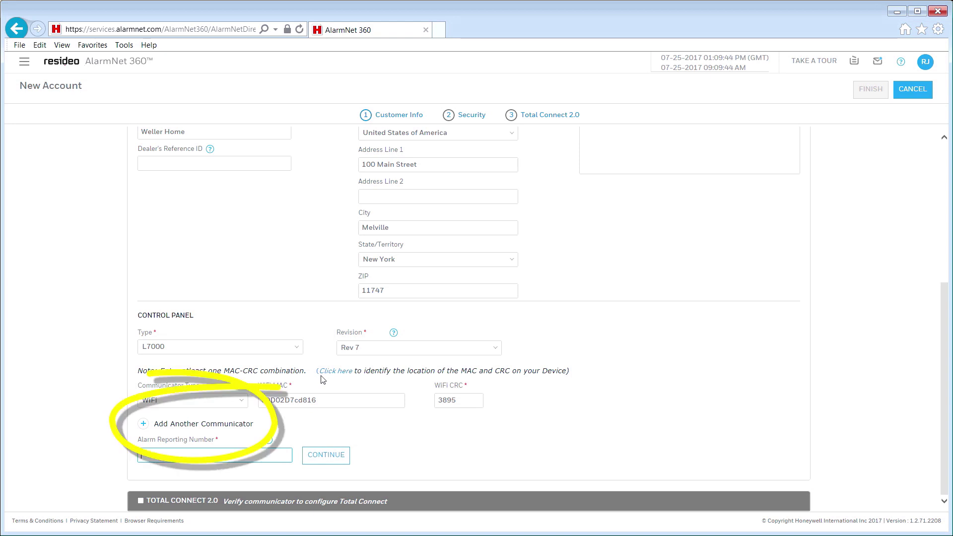
{"action": "type", "text": "99"}
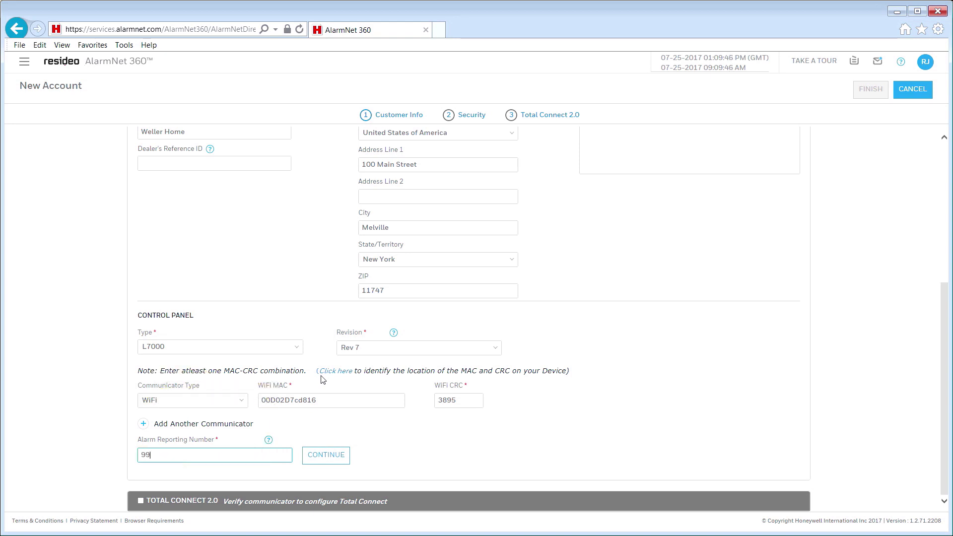
{"action": "type", "text": "-6c-114"}
- Continue to verify the Lynx Touch-WiFi communicator and dismiss the success message
{"action": "left_click", "coordinate": [339, 465]}
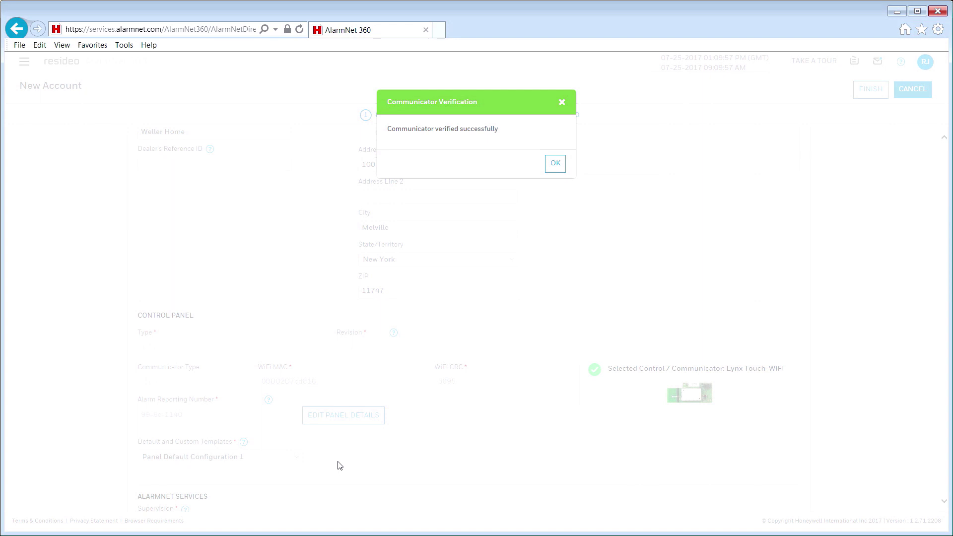
{"action": "left_click", "coordinate": [556, 164]}
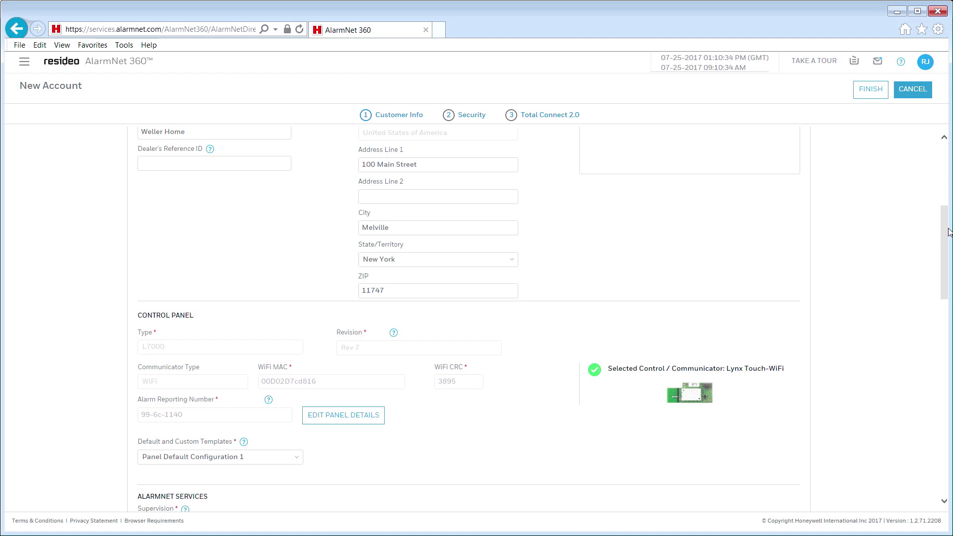
- Change AlarmNet Services supervision from Monthly to DAILY, then move down to Total Connect 2.0
{"action": "left_click_drag", "start_coordinate": [949, 234], "coordinate": [950, 320]}
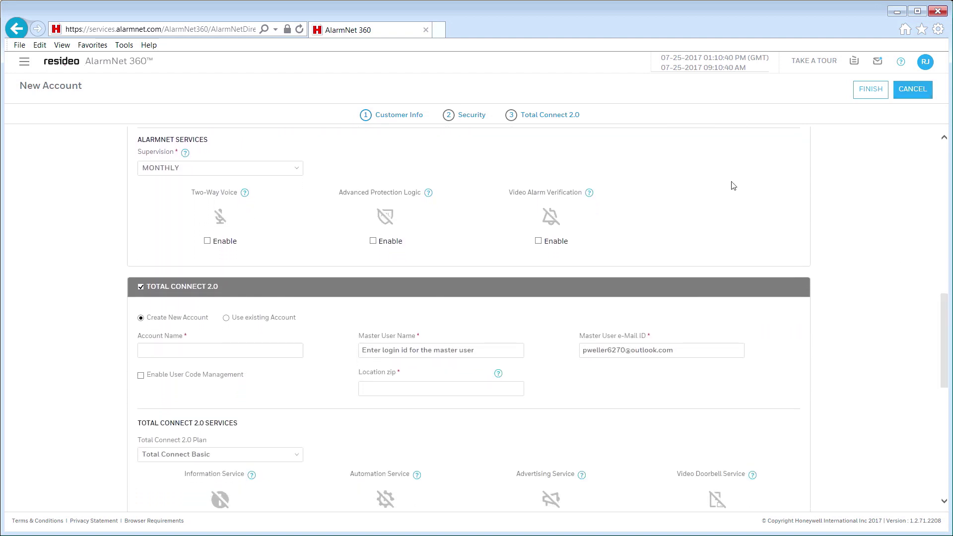
{"action": "left_click", "coordinate": [297, 169]}
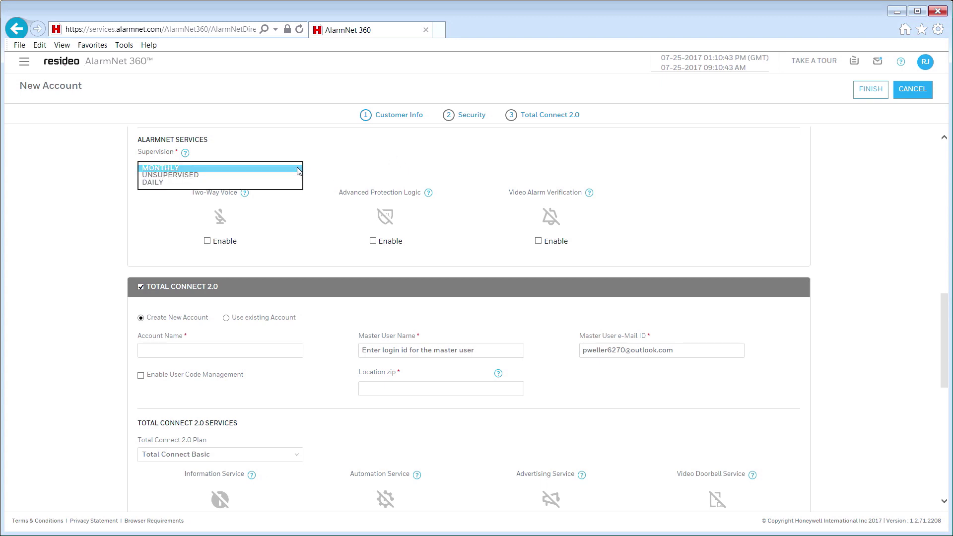
{"action": "left_click", "coordinate": [292, 184]}
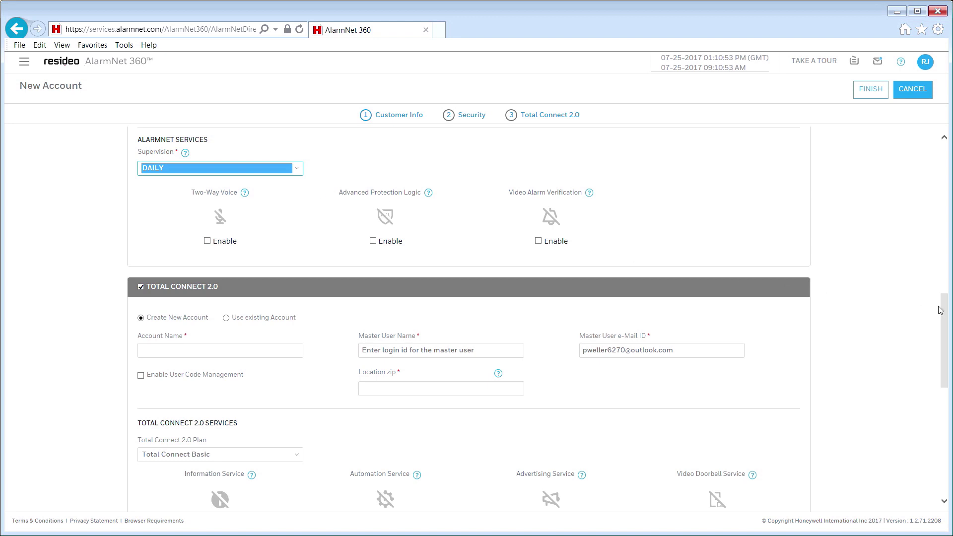
{"action": "left_click_drag", "start_coordinate": [943, 312], "coordinate": [940, 347]}
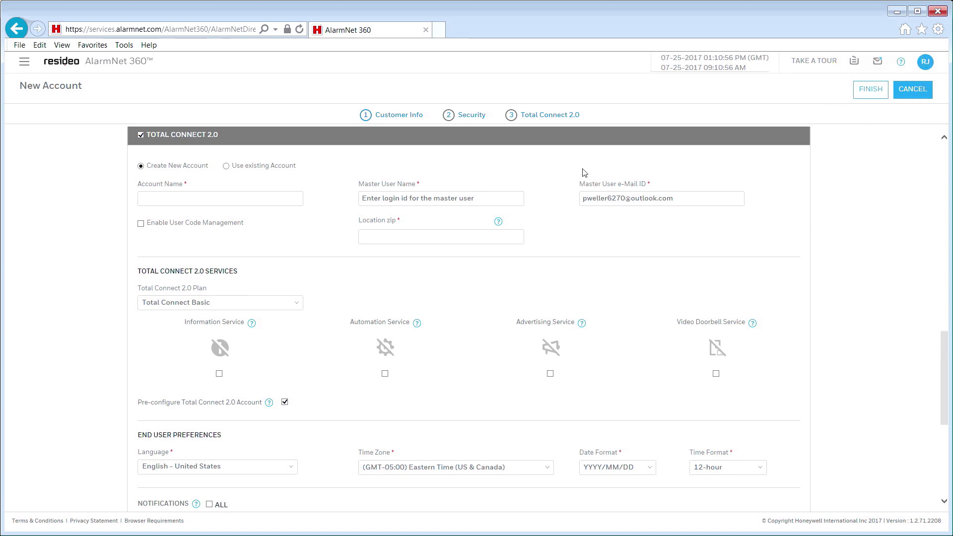
{"action": "left_click", "coordinate": [227, 167]}
- Keep Create New Account and enter the Total Connect account name and master user name
{"action": "left_click", "coordinate": [141, 167]}
{"action": "left_click", "coordinate": [237, 195]}
{"action": "type", "text": "weller123"}
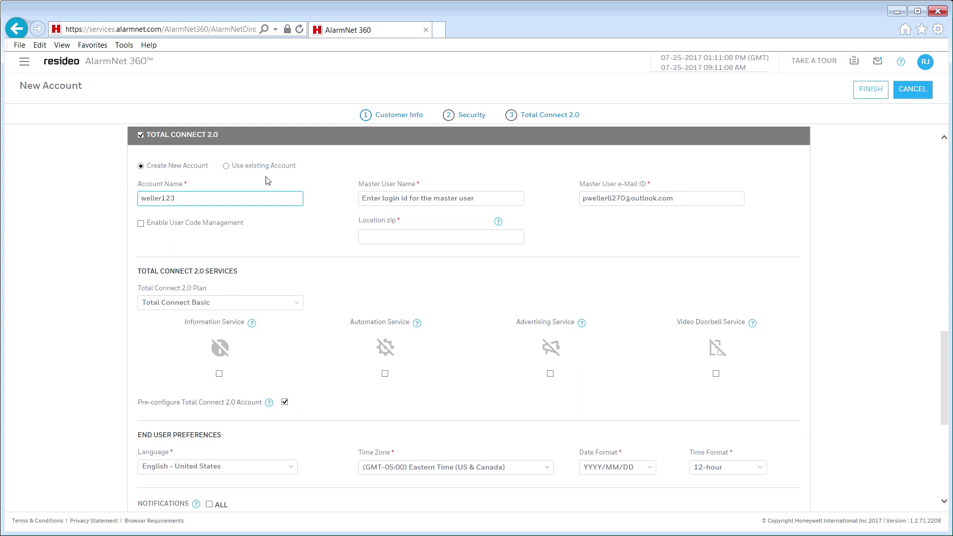
{"action": "key", "text": "Tab"}
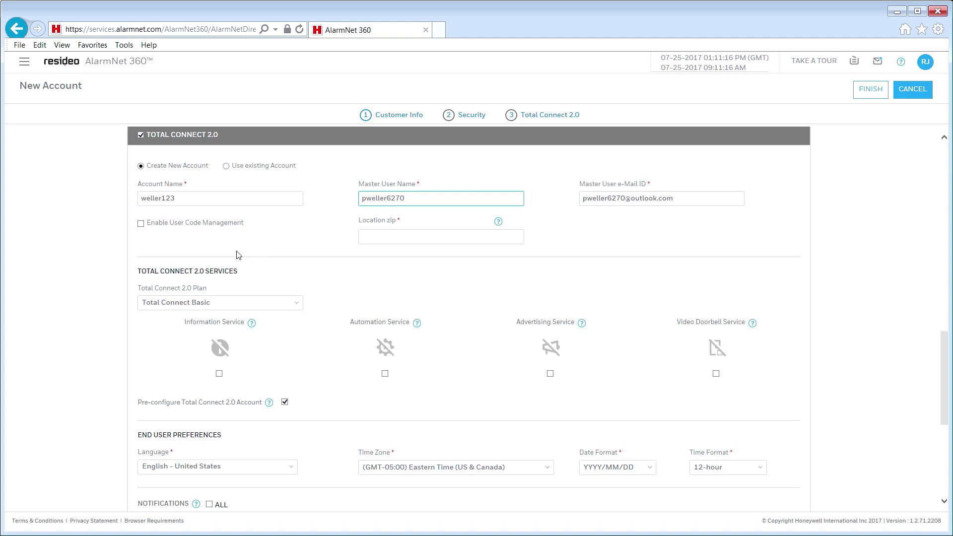
- Enable User Code Management and enter the panel master code and location ZIP
{"action": "left_click", "coordinate": [141, 224]}
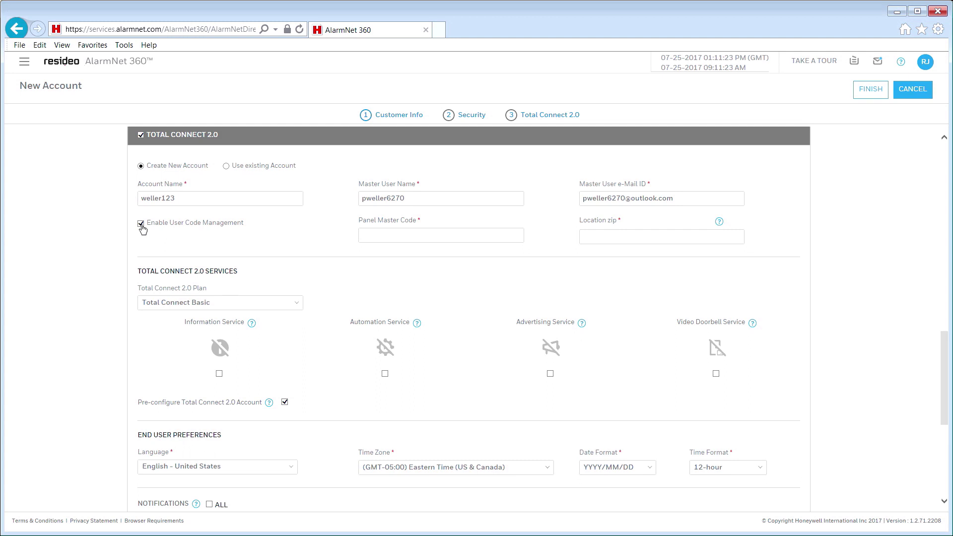
{"action": "left_click", "coordinate": [366, 237]}
{"action": "left_click", "coordinate": [582, 240]}
{"action": "type", "text": "11747"}
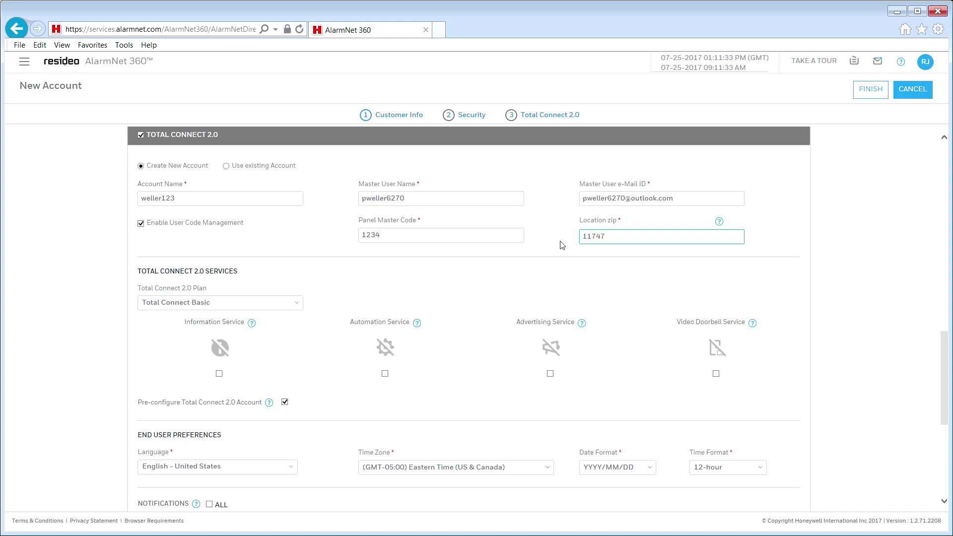
{"action": "left_click_drag", "start_coordinate": [945, 354], "coordinate": [945, 387]}
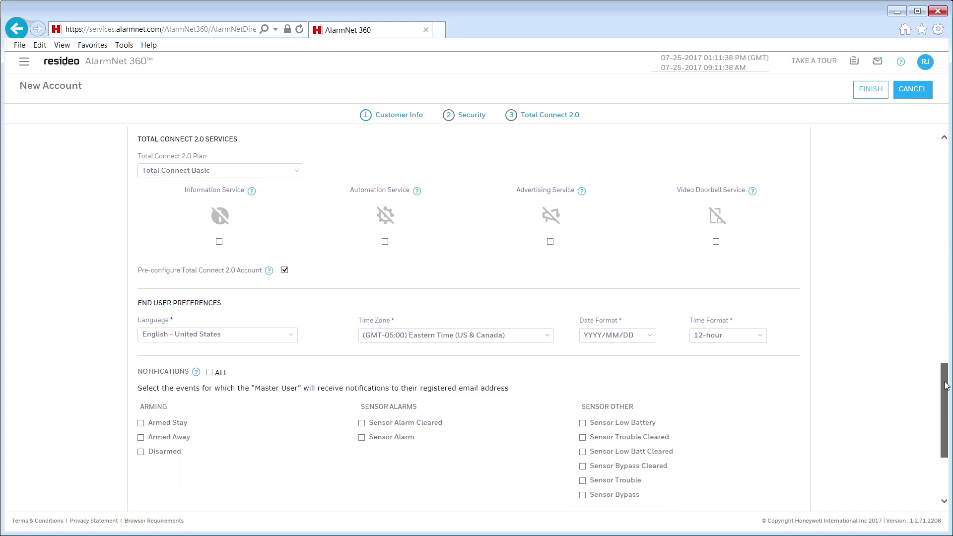
{"action": "left_click", "coordinate": [297, 172]}
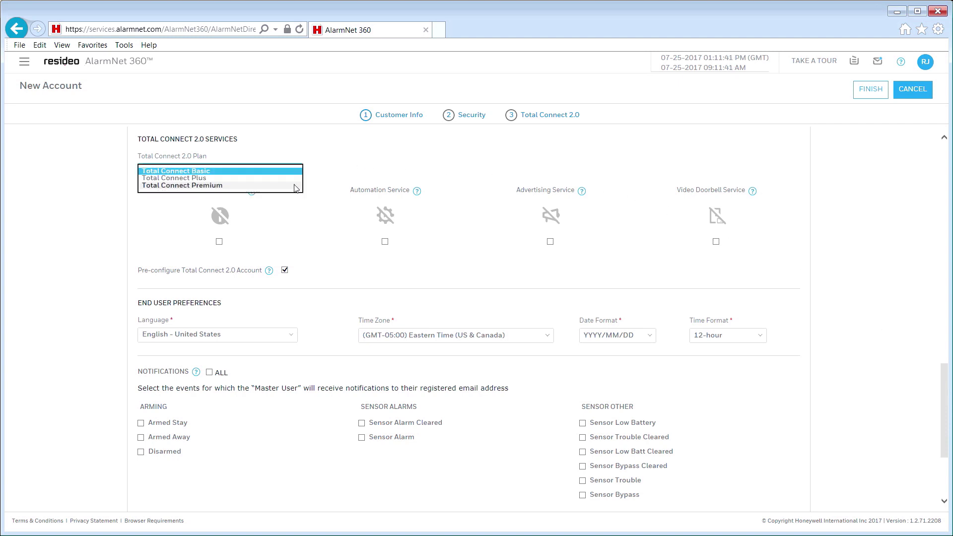
- Select the Total Connect Premium plan and tick Information Service and Automation Service
{"action": "left_click", "coordinate": [296, 187]}
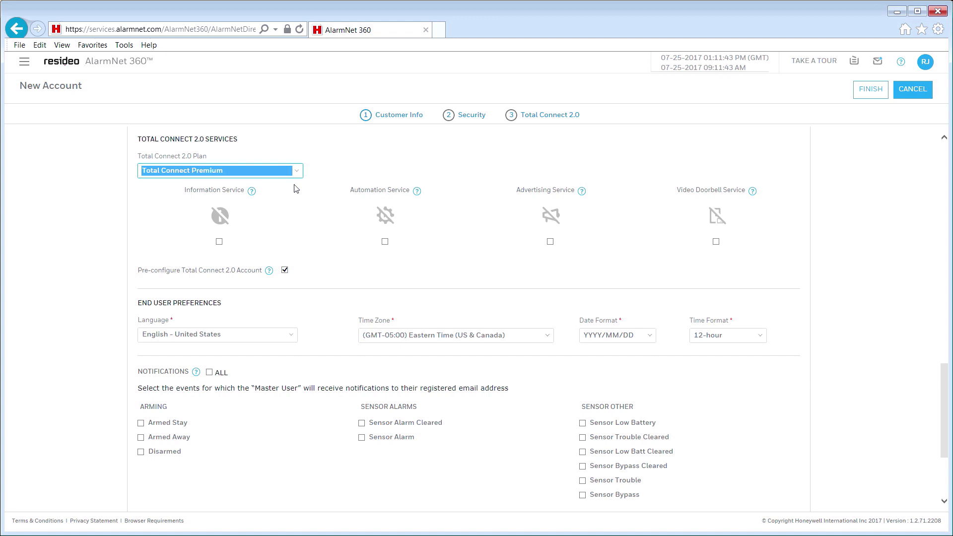
{"action": "left_click", "coordinate": [219, 242]}
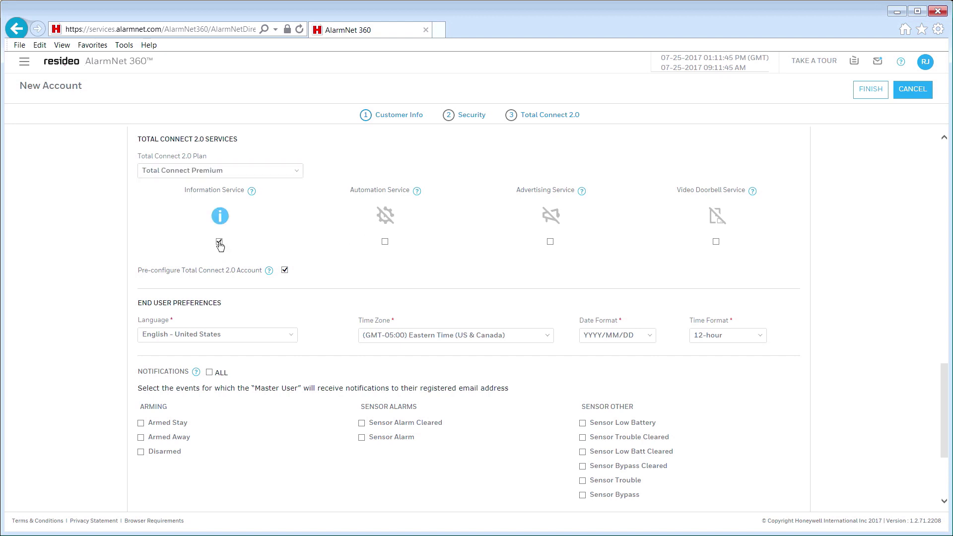
{"action": "left_click", "coordinate": [385, 243]}
{"action": "left_click_drag", "start_coordinate": [945, 384], "coordinate": [946, 422]}
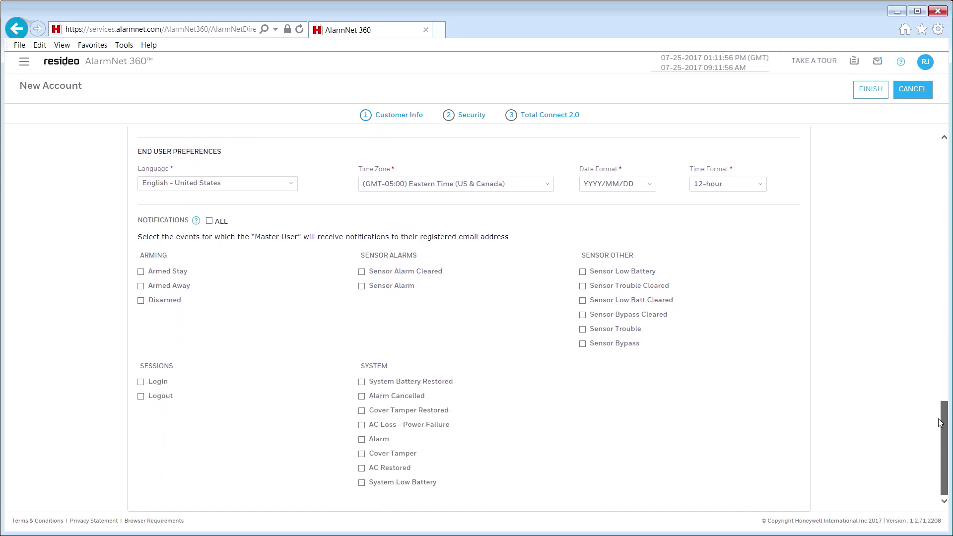
- Keep English (US), Eastern Time, YYYY/MM/DD and 12-hour; notify master user of Disarmed and Sensor Low Battery
{"action": "left_click", "coordinate": [290, 185]}
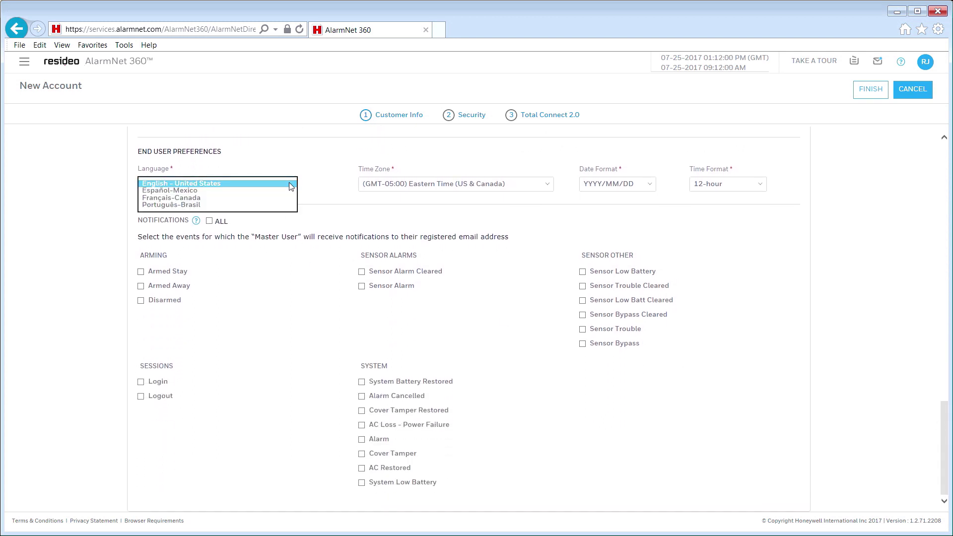
{"action": "left_click", "coordinate": [289, 183]}
{"action": "left_click", "coordinate": [540, 187]}
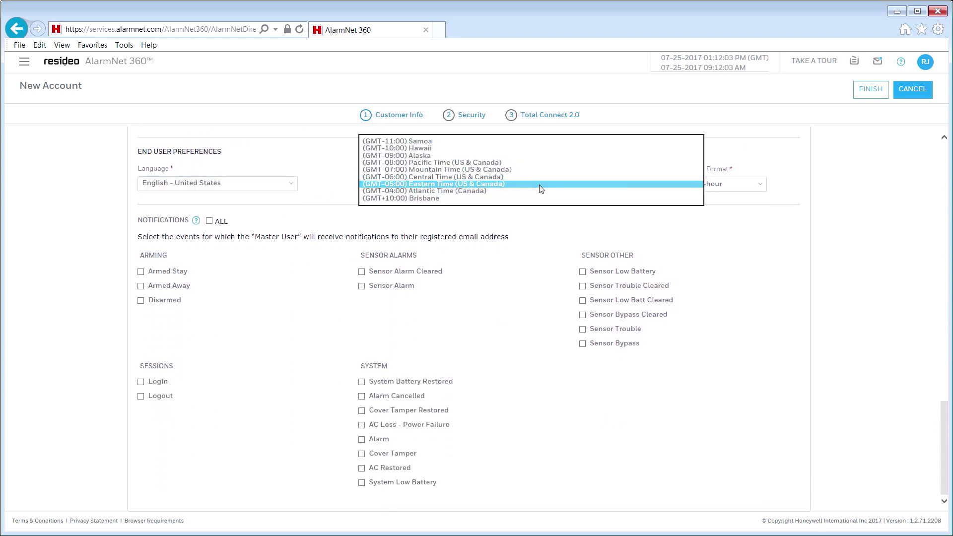
{"action": "left_click", "coordinate": [541, 184]}
{"action": "left_click", "coordinate": [650, 187]}
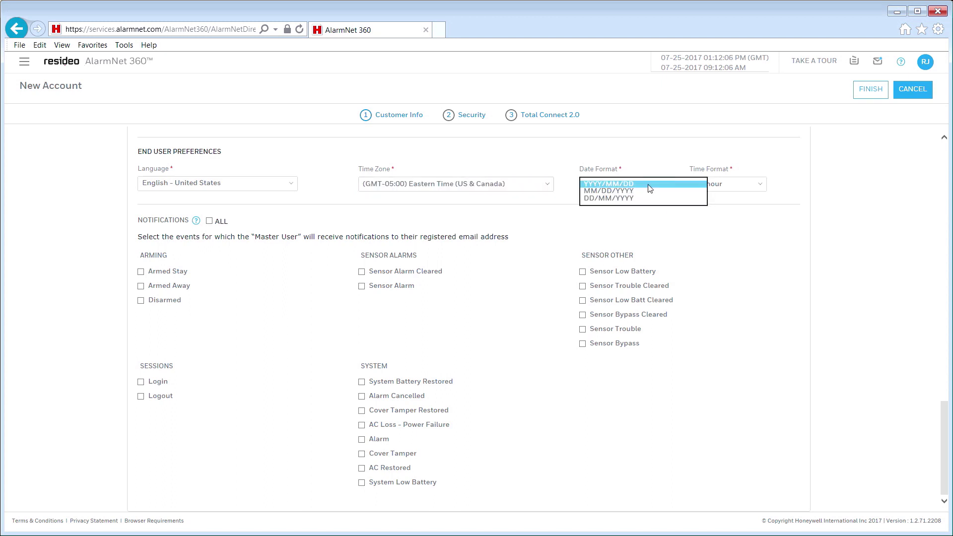
{"action": "left_click", "coordinate": [649, 185]}
{"action": "left_click", "coordinate": [758, 184]}
{"action": "left_click", "coordinate": [758, 184]}
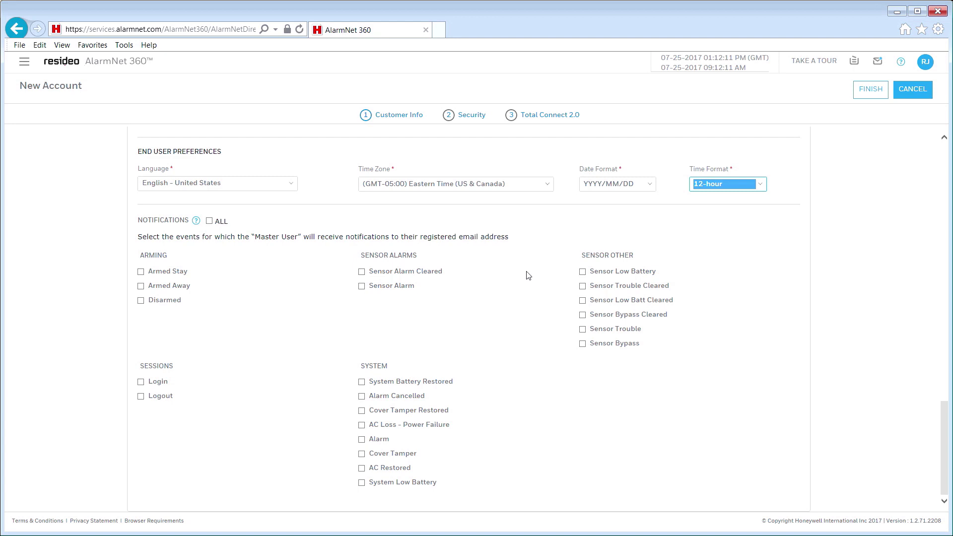
{"action": "left_click", "coordinate": [141, 300]}
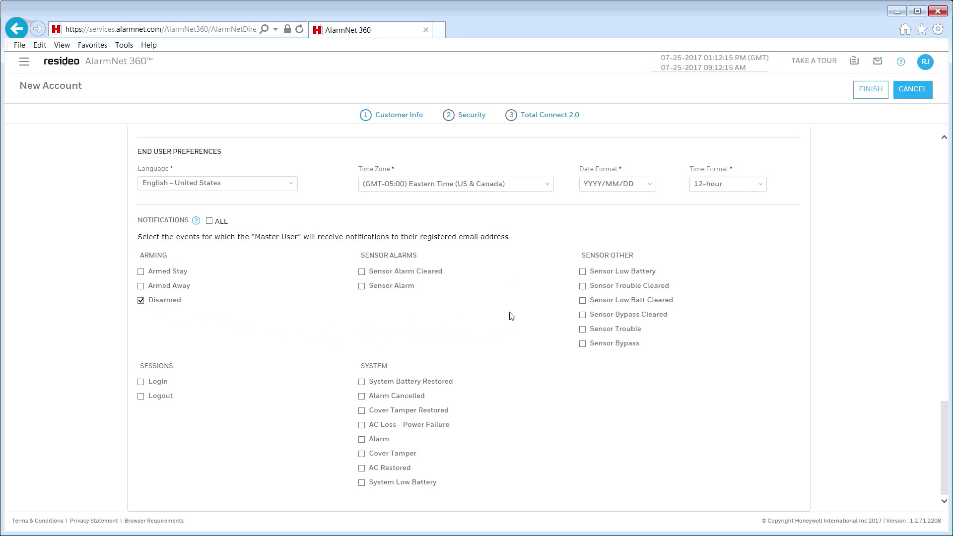
{"action": "left_click", "coordinate": [587, 273]}
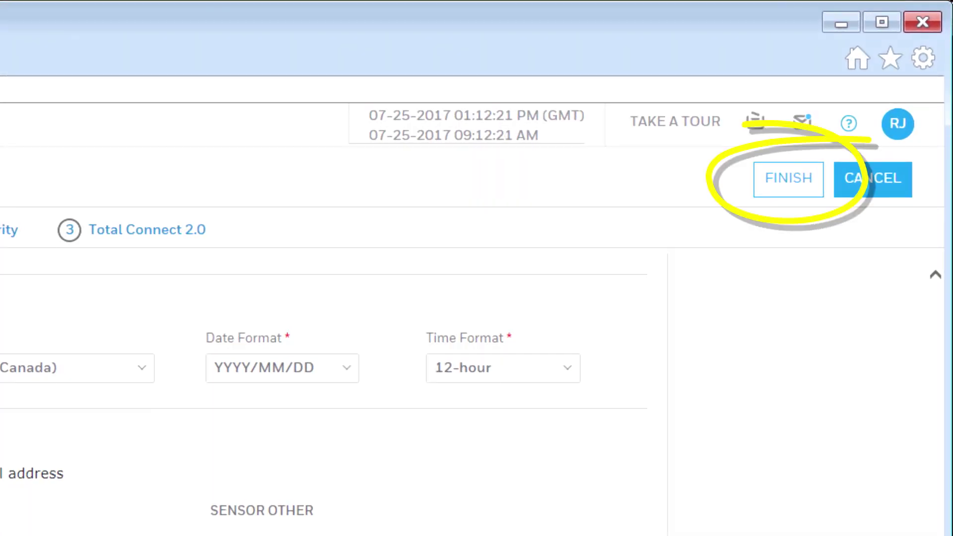
- Finish the New Account form to show the Review Account summary
{"action": "left_click", "coordinate": [804, 195]}
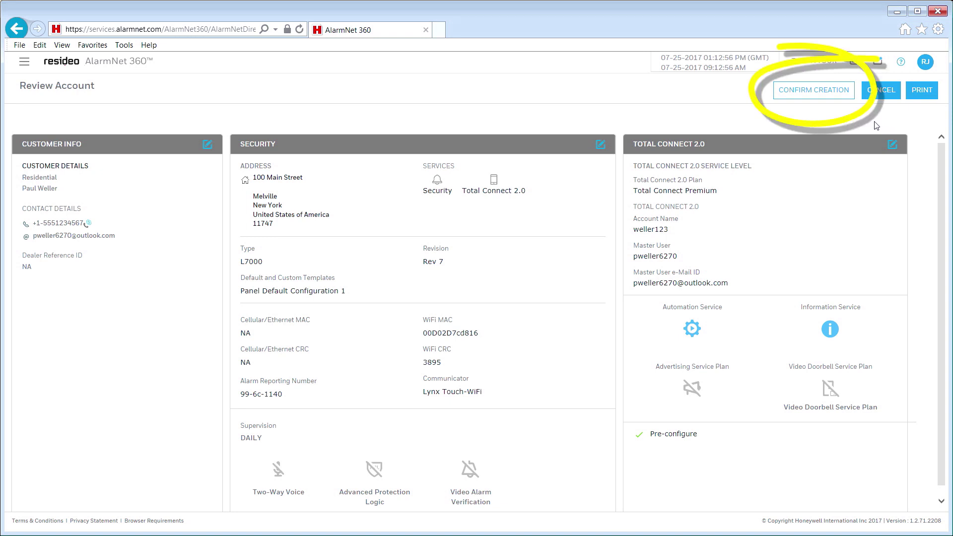
- Confirm creation of the Security and Total Connect 2.0 accounts on the Review Account page
{"action": "left_click", "coordinate": [852, 99]}
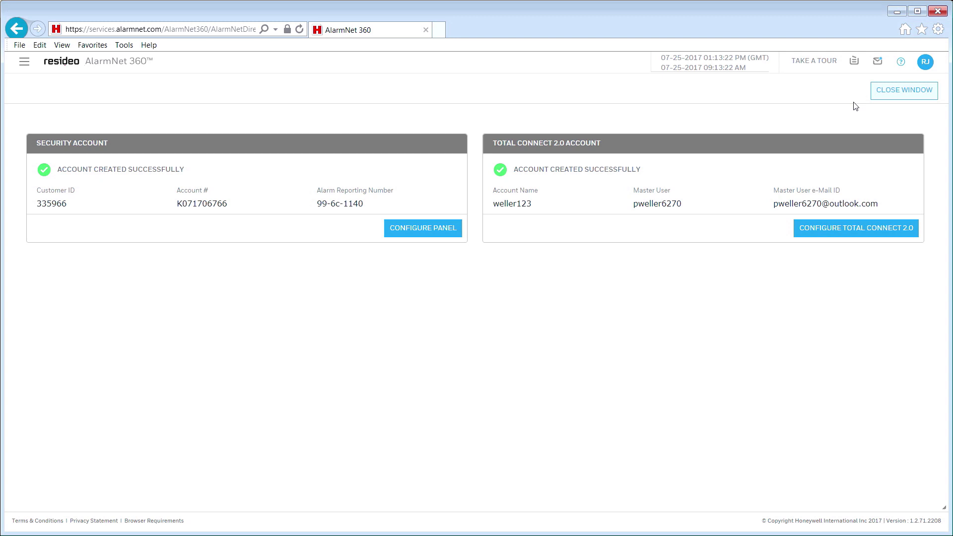
- Open the new Total Connect 2.0 account and launch its Pre-Configure window
{"action": "left_click", "coordinate": [917, 239]}
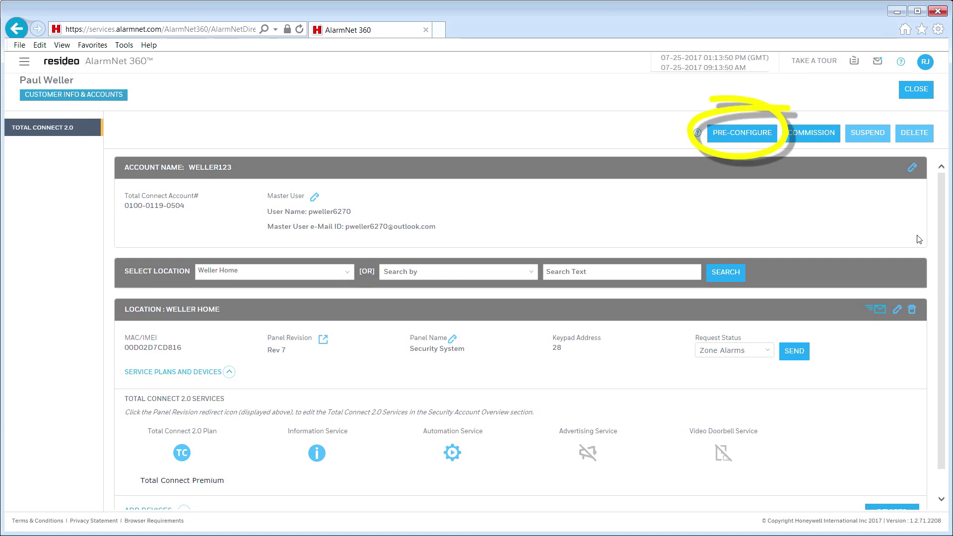
{"action": "left_click", "coordinate": [769, 134]}
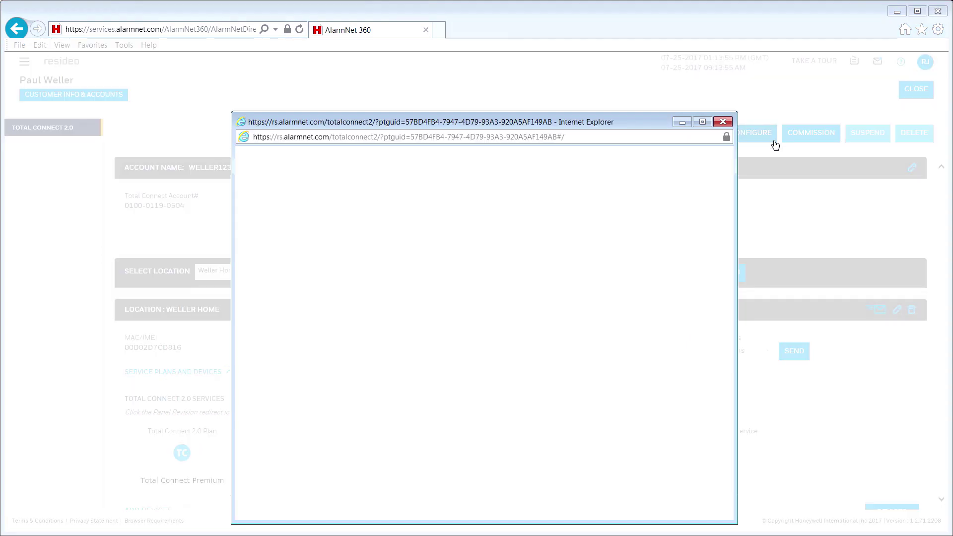
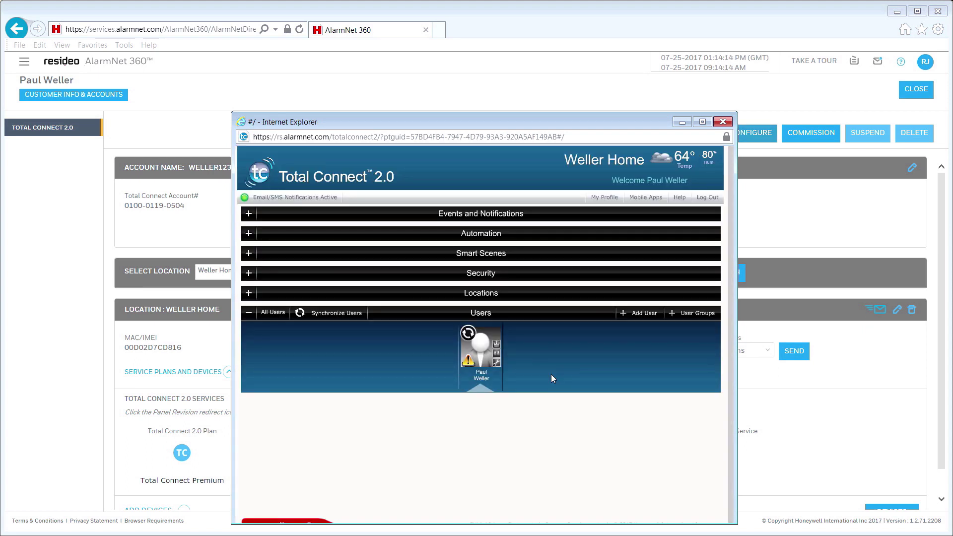
- Close the Total Connect window and commission the account from + DEVICES, accepting the confirmation
{"action": "left_click", "coordinate": [723, 121]}
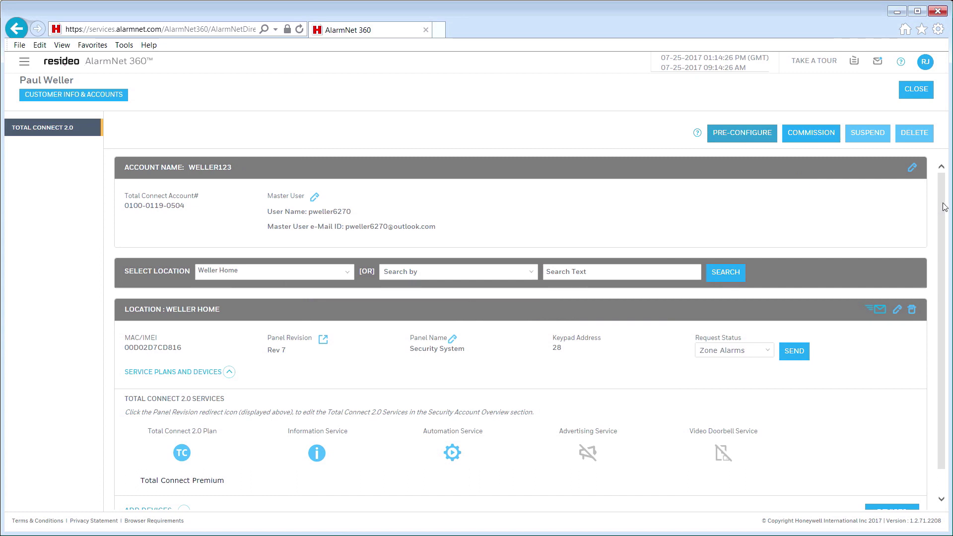
{"action": "left_click_drag", "start_coordinate": [944, 208], "coordinate": [943, 231]}
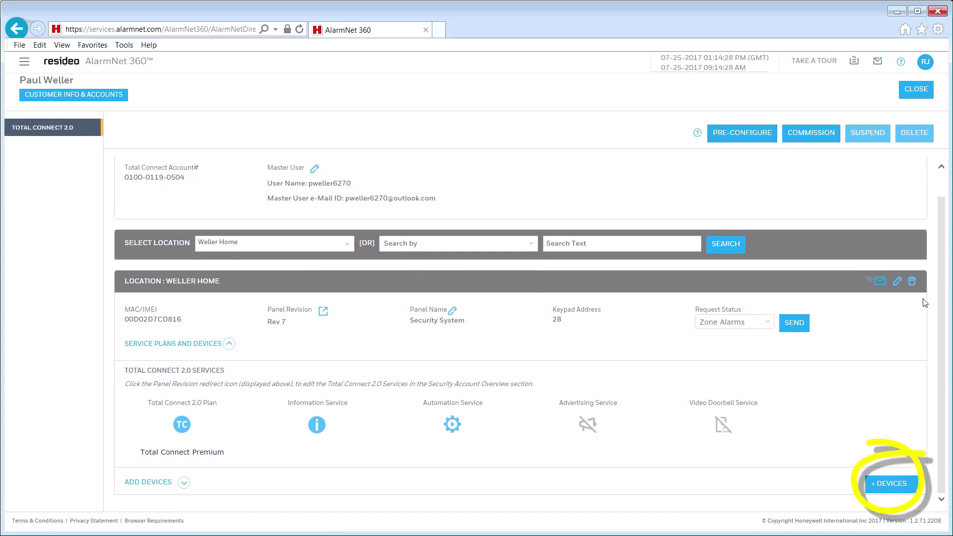
{"action": "left_click", "coordinate": [904, 488]}
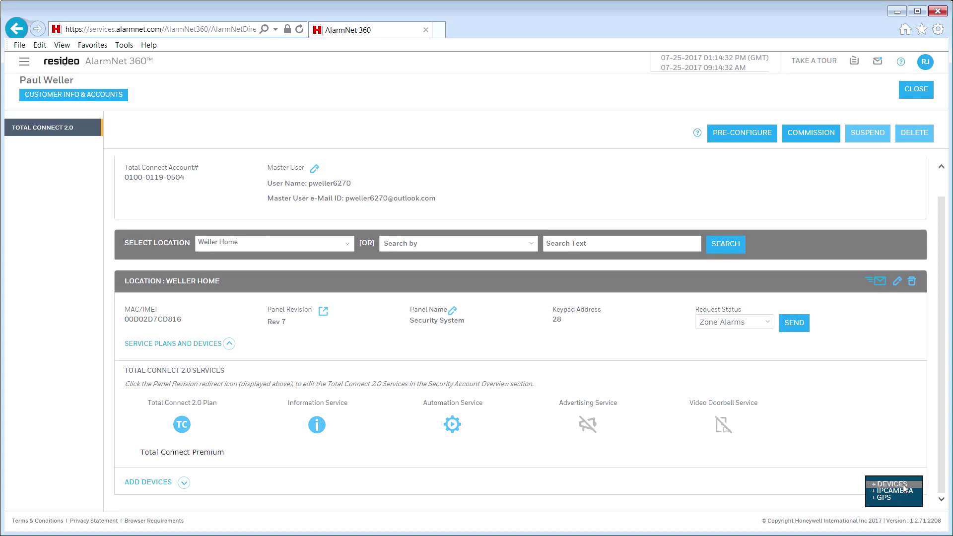
{"action": "left_click", "coordinate": [835, 142]}
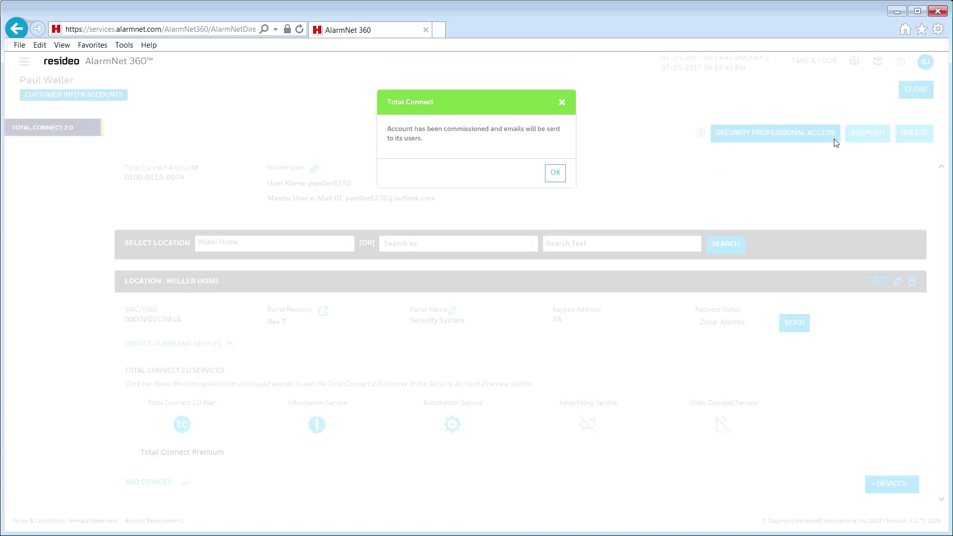
{"action": "left_click", "coordinate": [555, 172]}
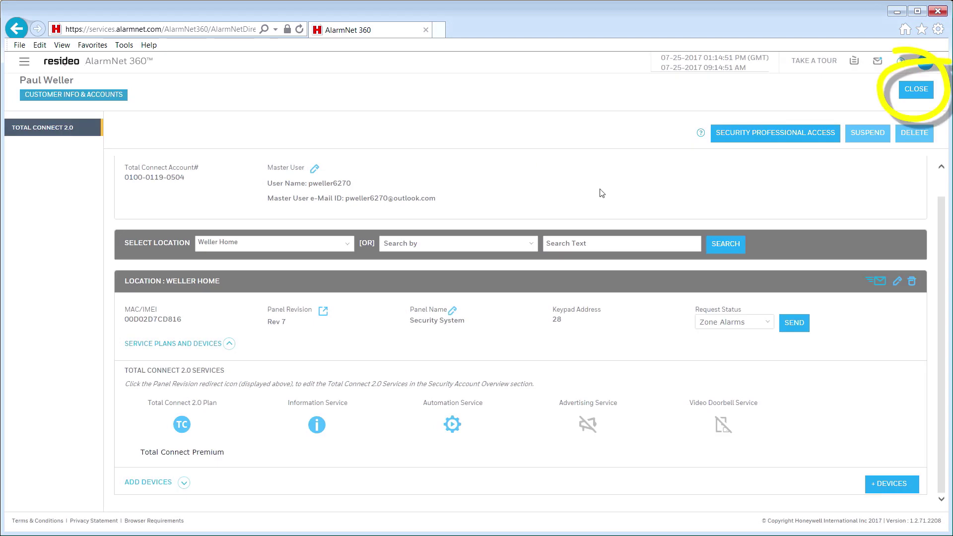
- Back in the Programming list, choose Edit for the Lynx Touch-WiFi panel 00D02D7CD816
{"action": "left_click", "coordinate": [916, 90]}
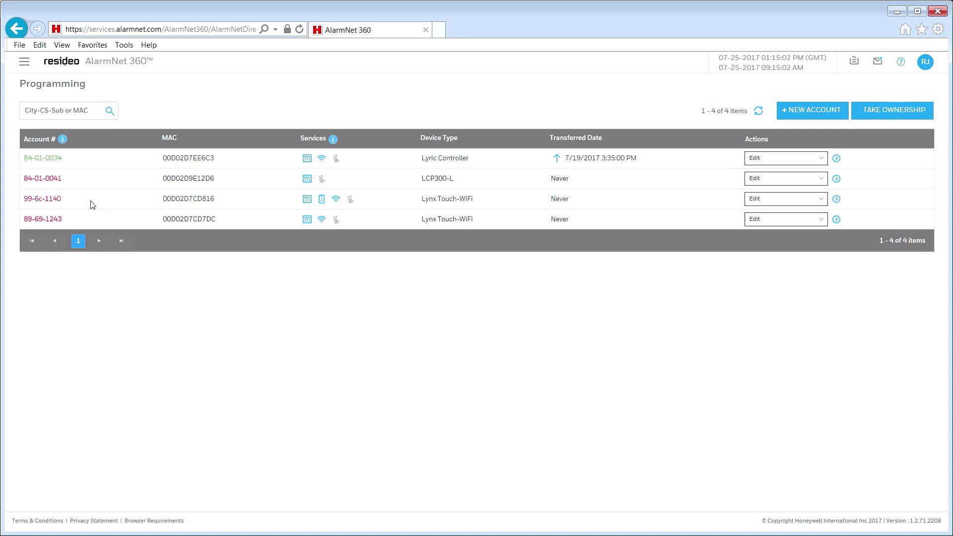
{"action": "left_click", "coordinate": [824, 199]}
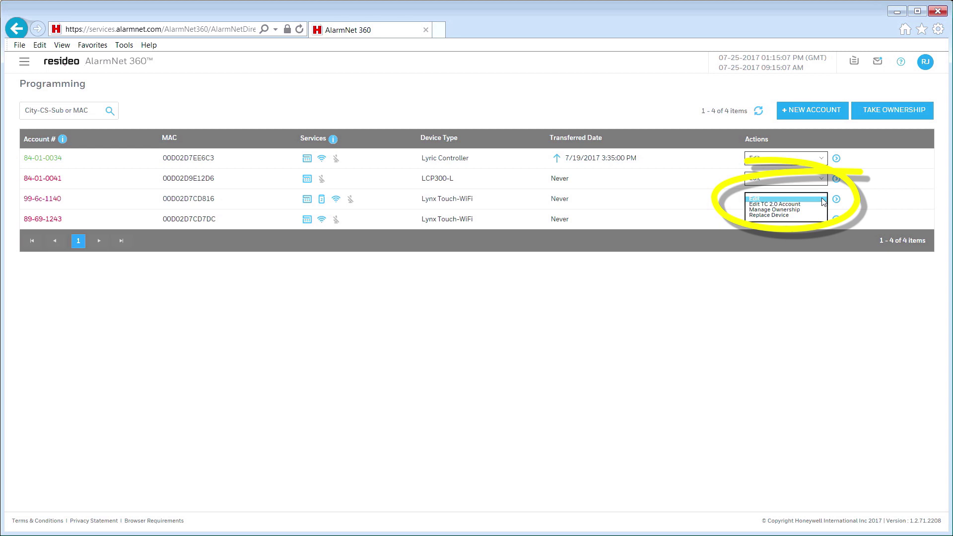
{"action": "left_click", "coordinate": [822, 201]}
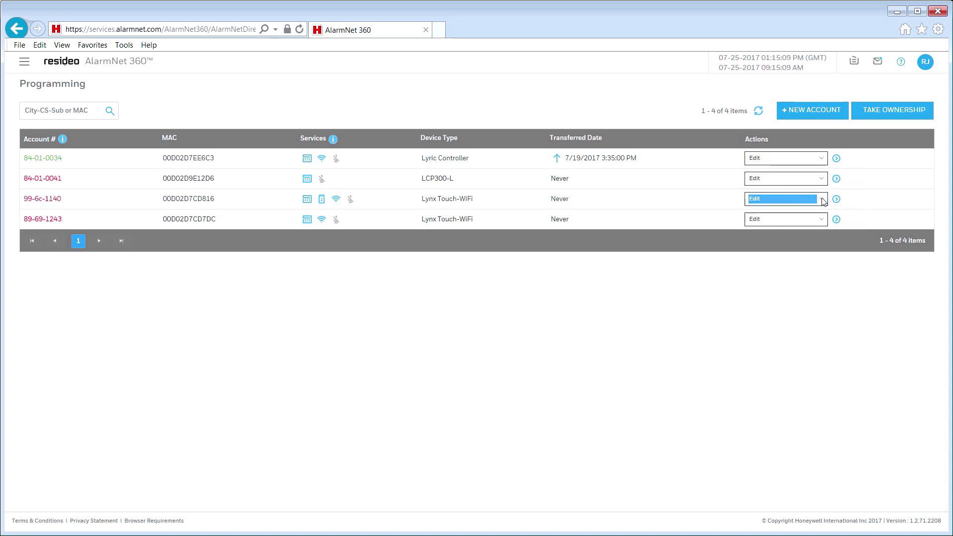
- Open the panel's account overview past the inactive notice and send Send Data & Register
{"action": "left_click", "coordinate": [837, 200]}
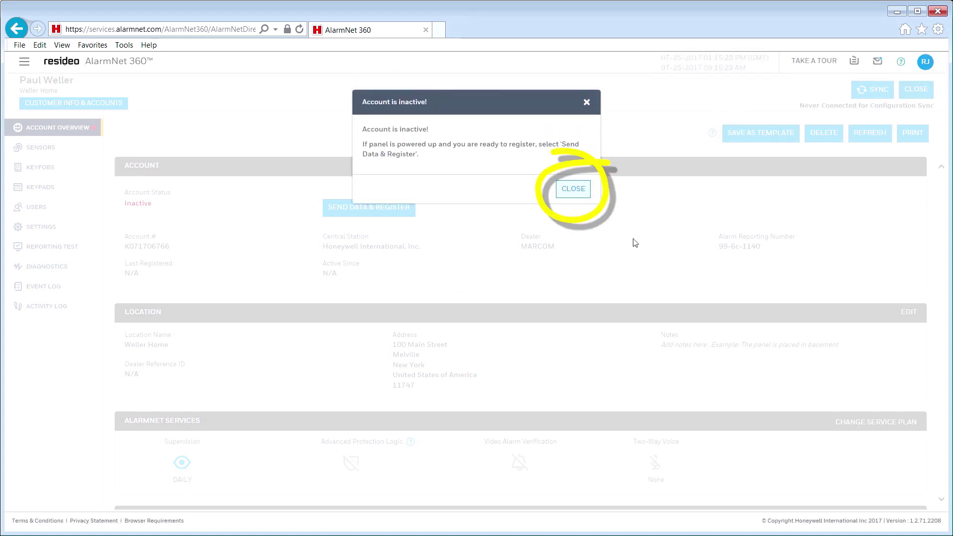
{"action": "left_click", "coordinate": [574, 189]}
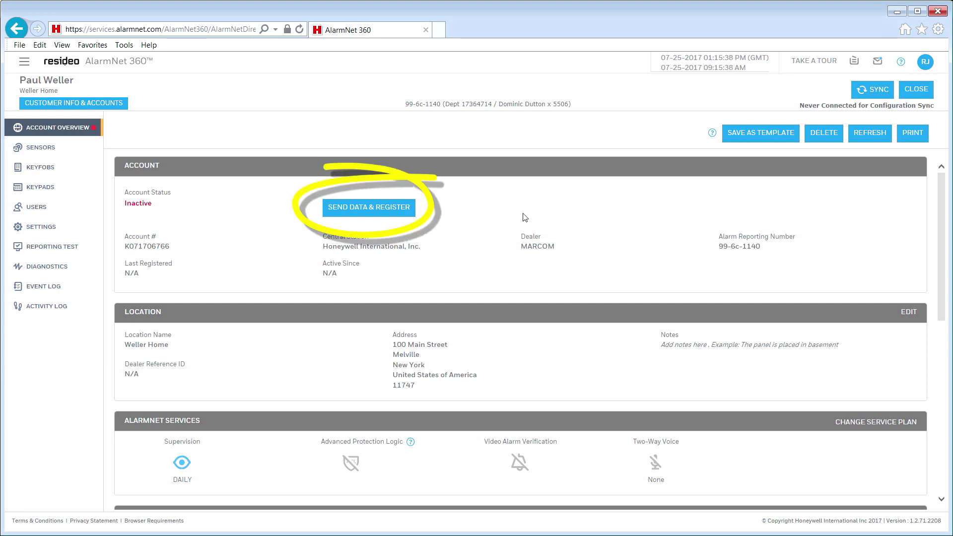
{"action": "left_click", "coordinate": [411, 220]}
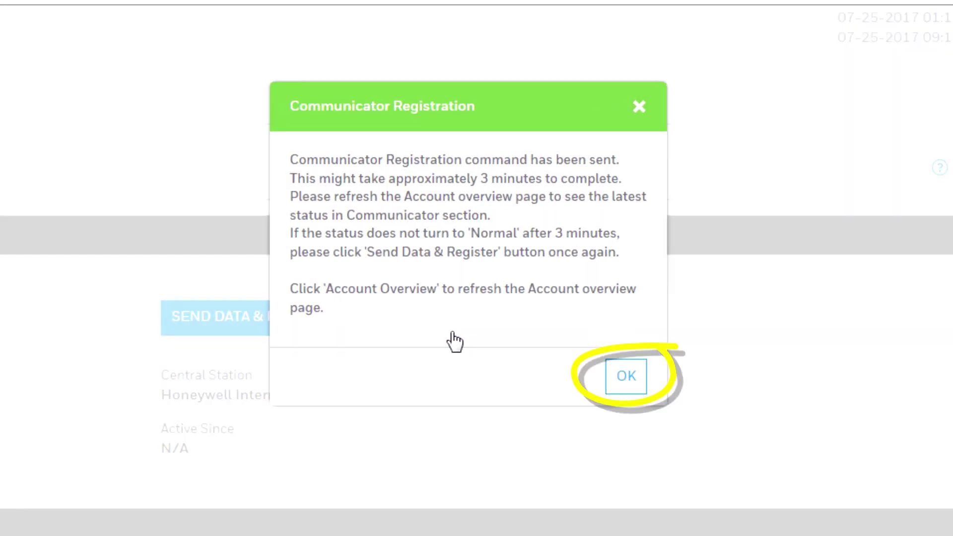
{"action": "left_click", "coordinate": [627, 378]}
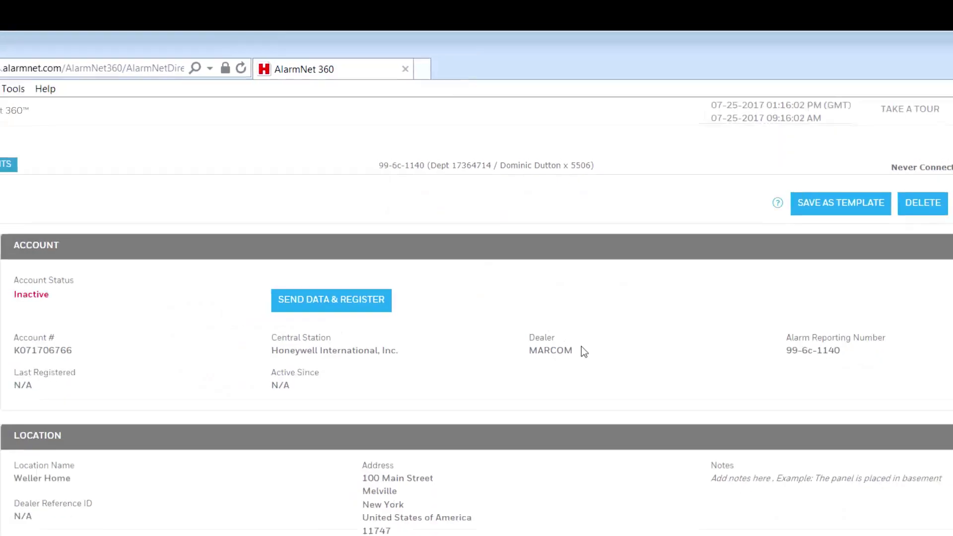